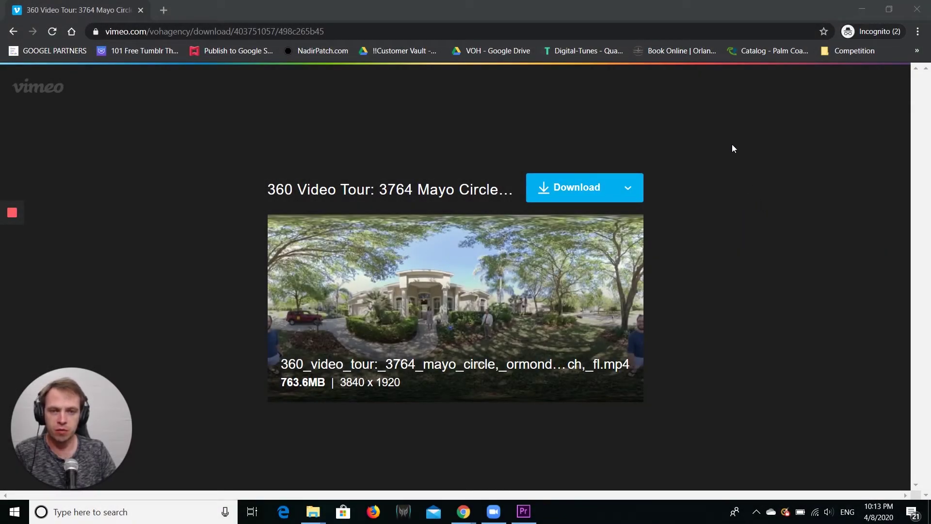
Download the 360 house tour video from Vimeo in UHD 4K quality
left_click(631, 194)
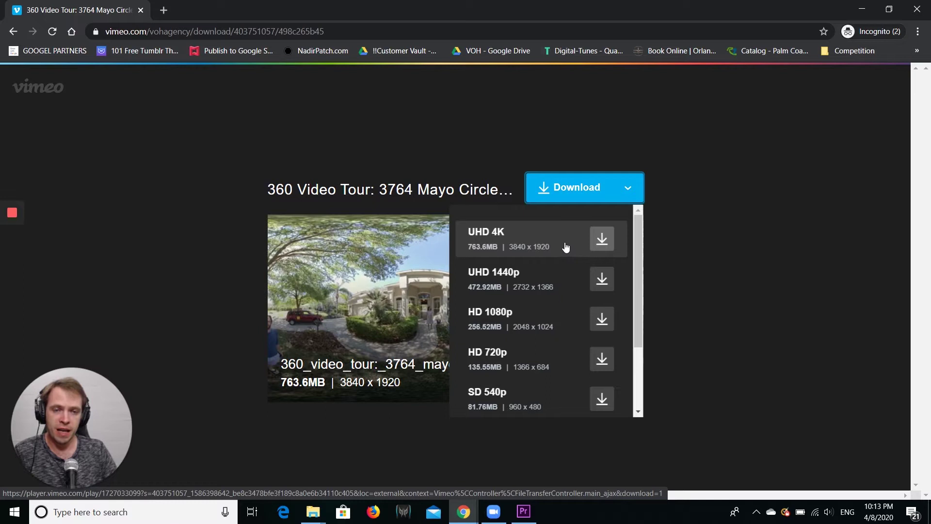
left_click(602, 240)
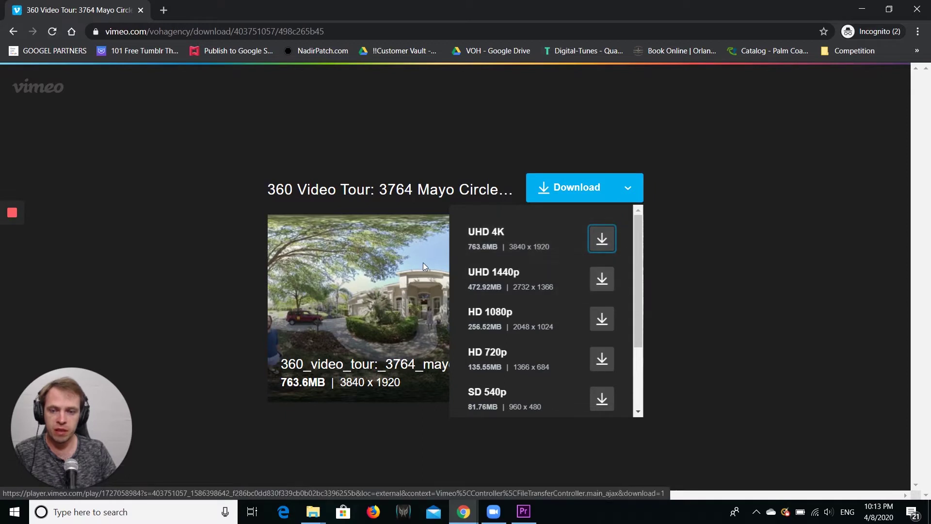
mouse_move(12, 213)
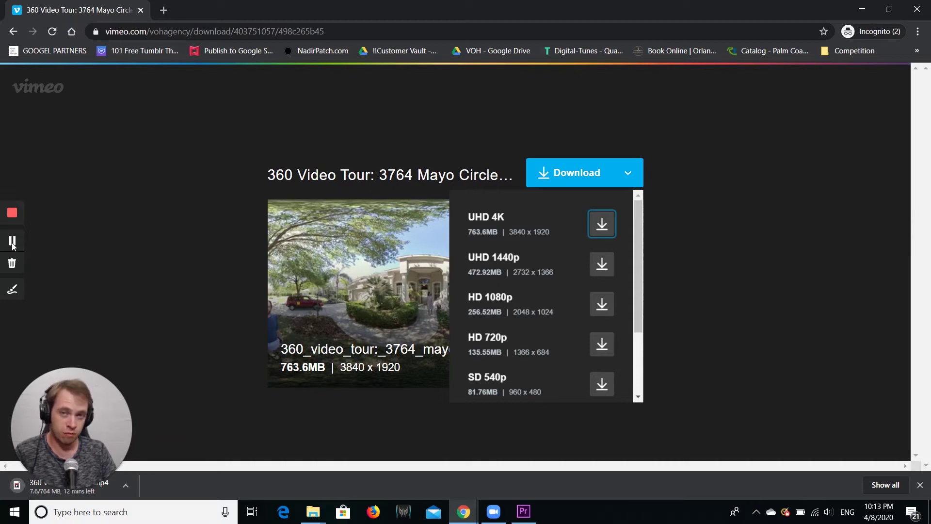
left_click(12, 241)
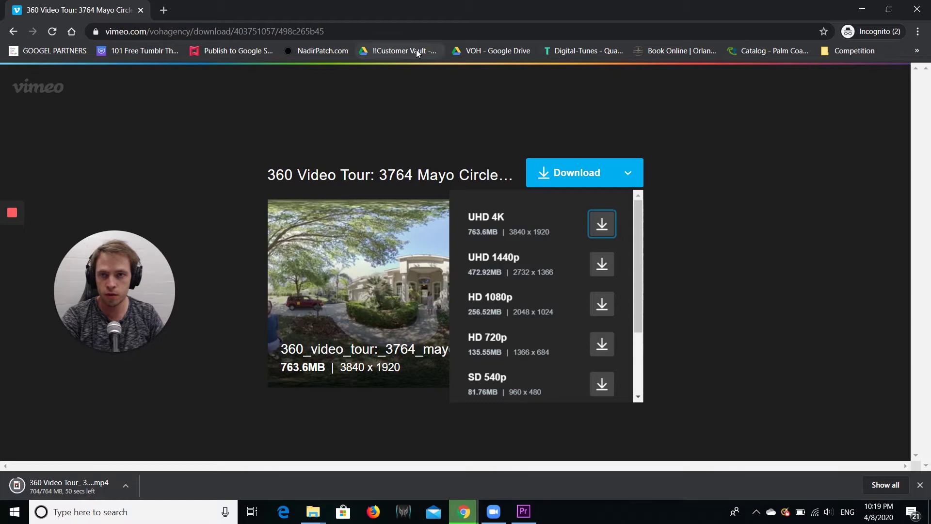
Switch to the Virtual Open House Facebook page, drop the started draft post, and head to Videos
key("alt+Tab")
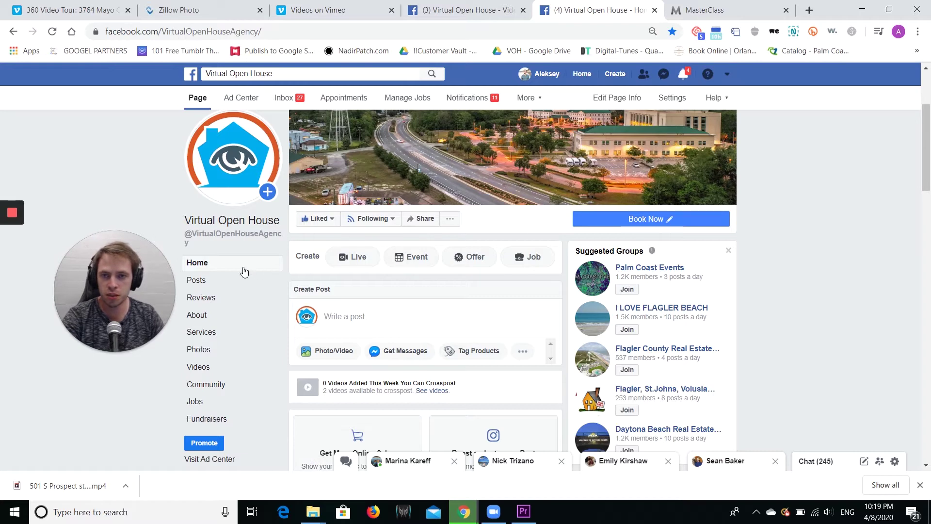
left_click(429, 317)
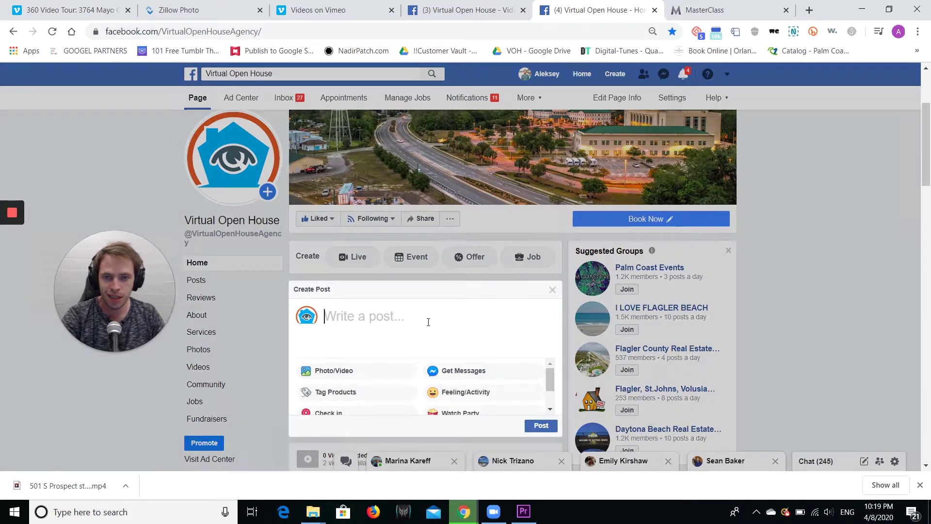
type("asdfadf")
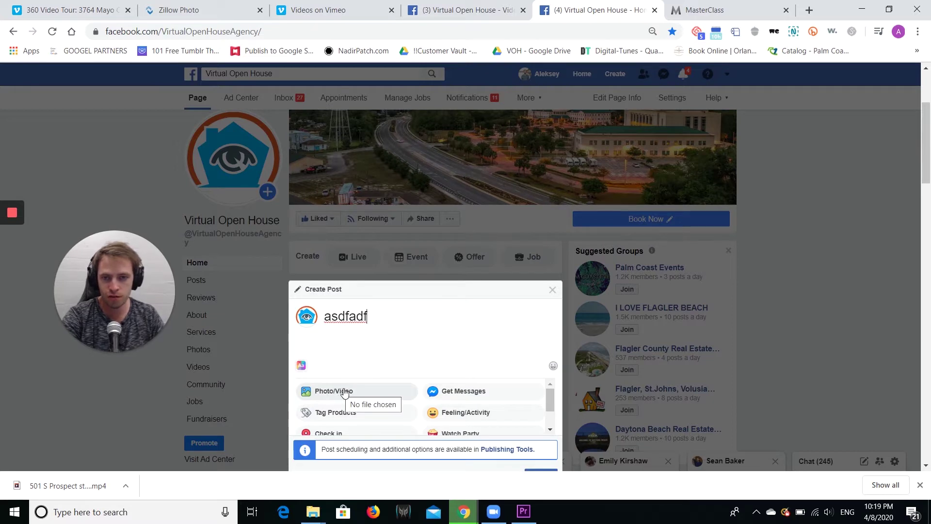
scroll(552, 290, "down", 5)
left_click(270, 270)
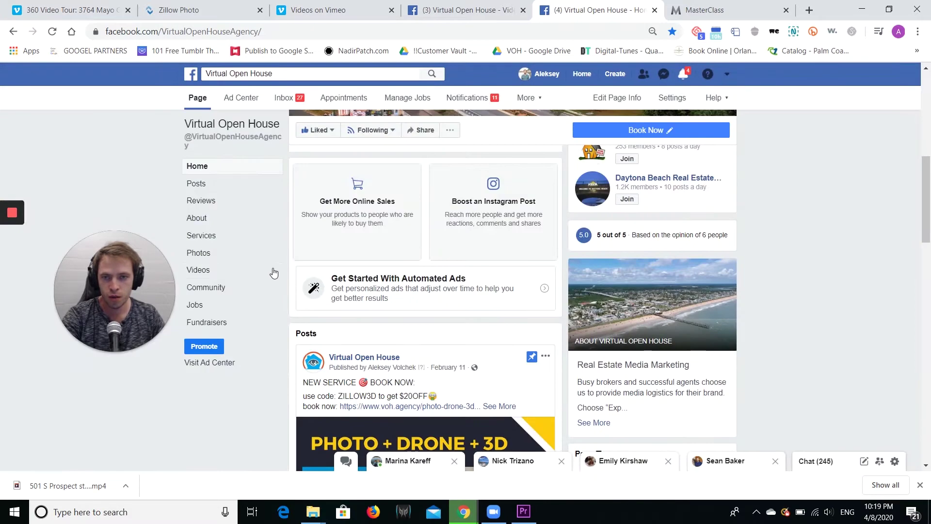
left_click(199, 270)
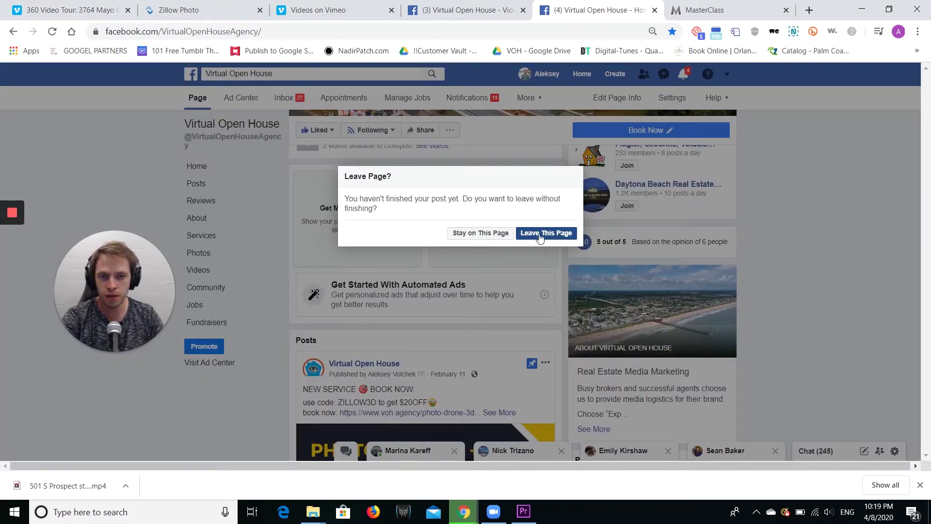
Confirm leaving the page despite the unfinished draft post
left_click(524, 237)
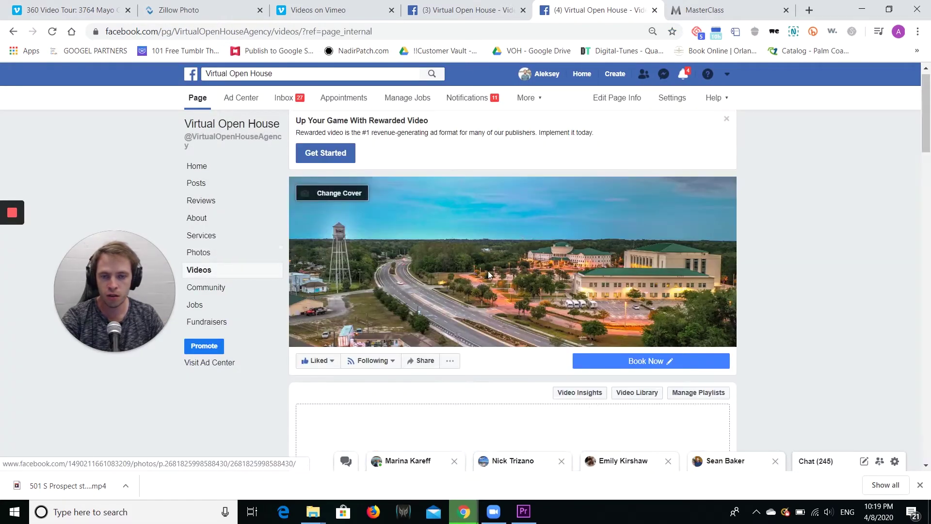
scroll(737, 270, "down", 2)
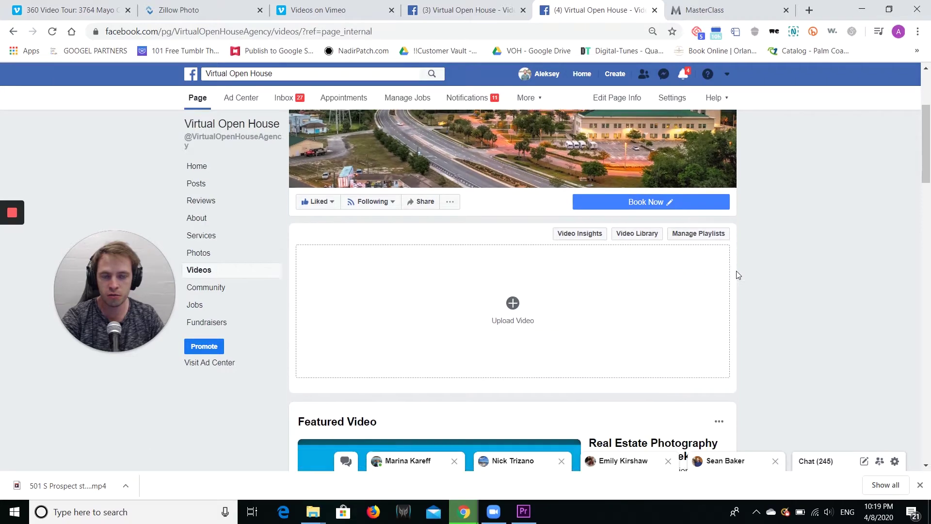
scroll(736, 273, "down", 1)
scroll(736, 274, "down", 2)
scroll(733, 273, "down", 5)
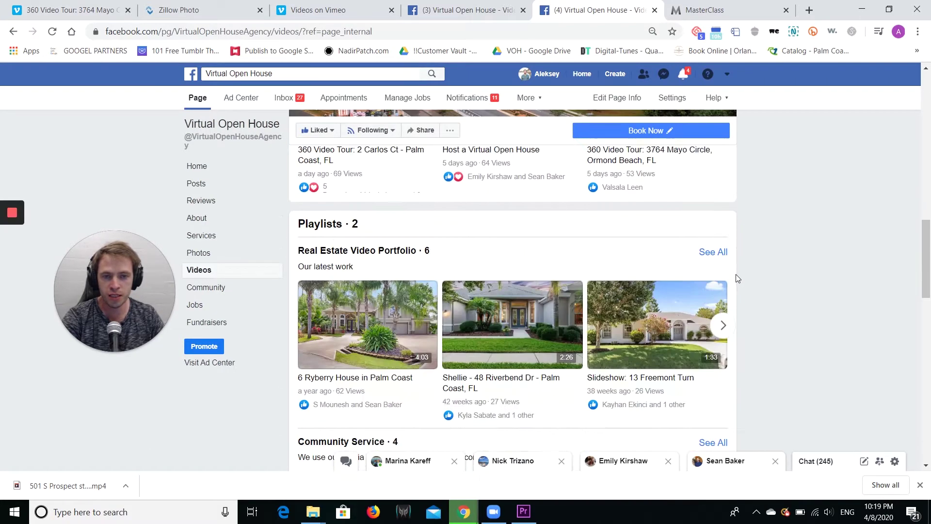
scroll(734, 273, "up", 5)
scroll(735, 277, "up", 1)
scroll(735, 278, "up", 3)
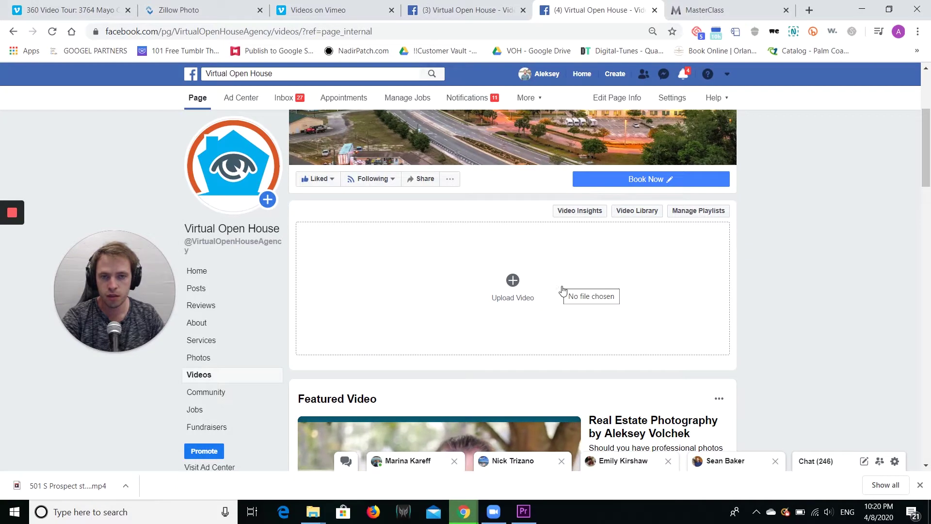
Upload the '360 Video Tour (2)' file from Downloads to the Virtual Open House page
left_click(547, 288)
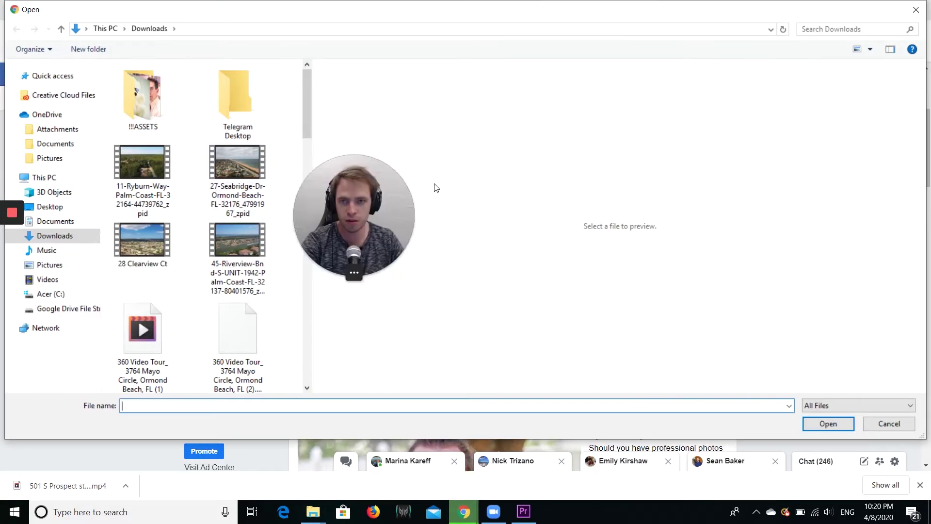
left_click_drag(304, 112, 304, 364)
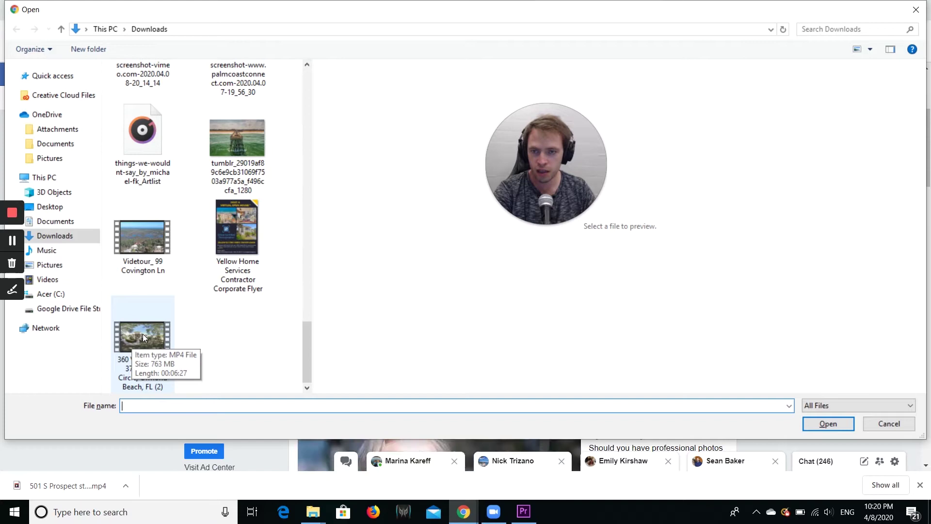
left_click(144, 337)
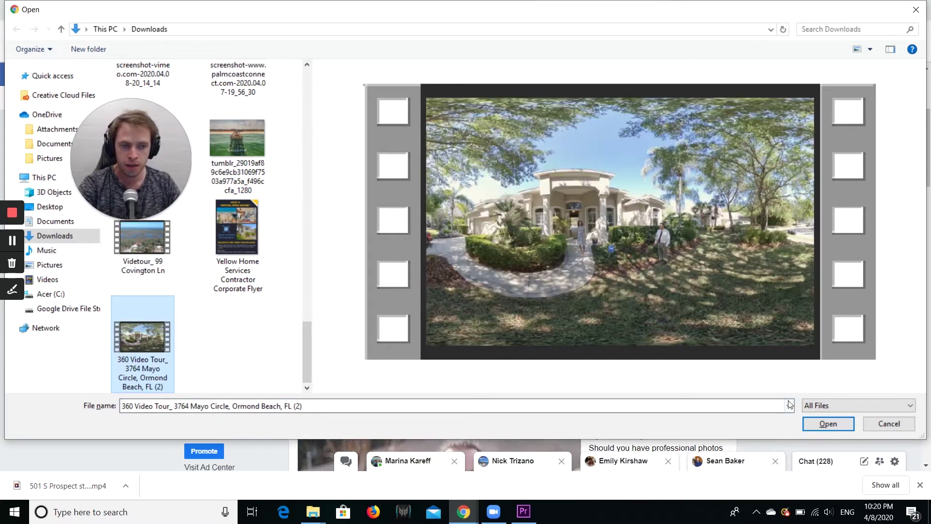
left_click(828, 424)
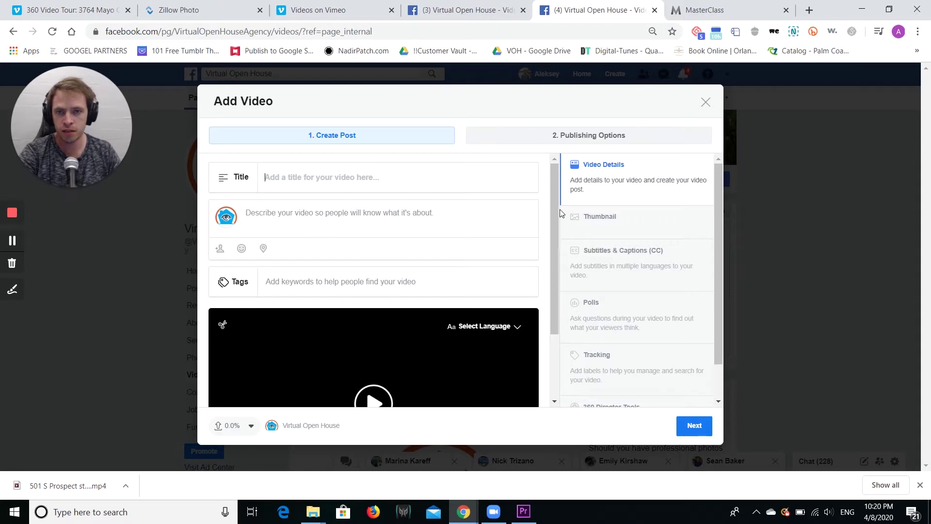
mouse_move(557, 209)
left_mouse_down()
mouse_move(554, 290)
mouse_move(561, 216)
left_mouse_up()
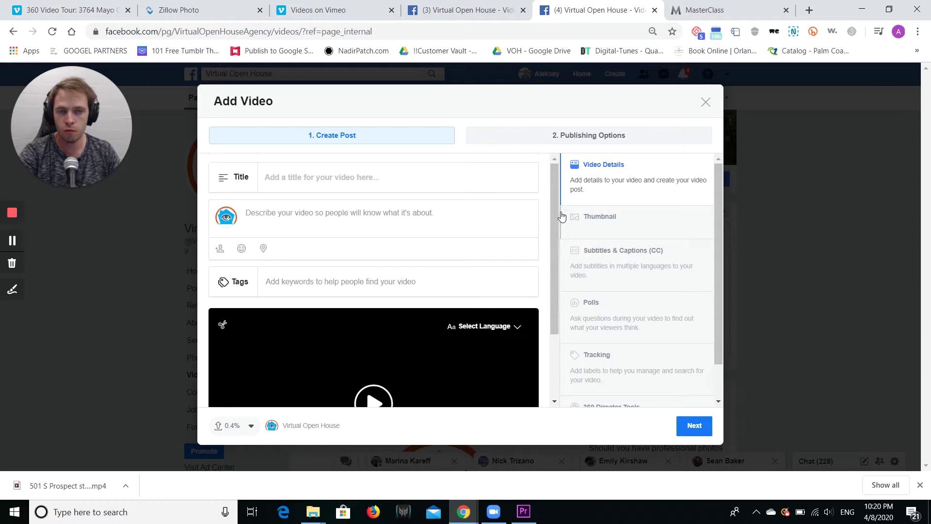
left_click(438, 187)
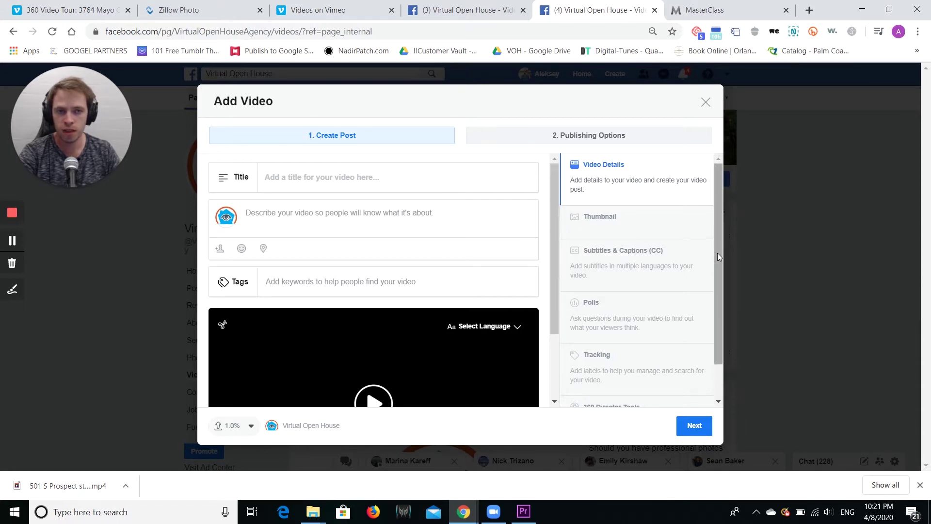
scroll(717, 253, "down", 1)
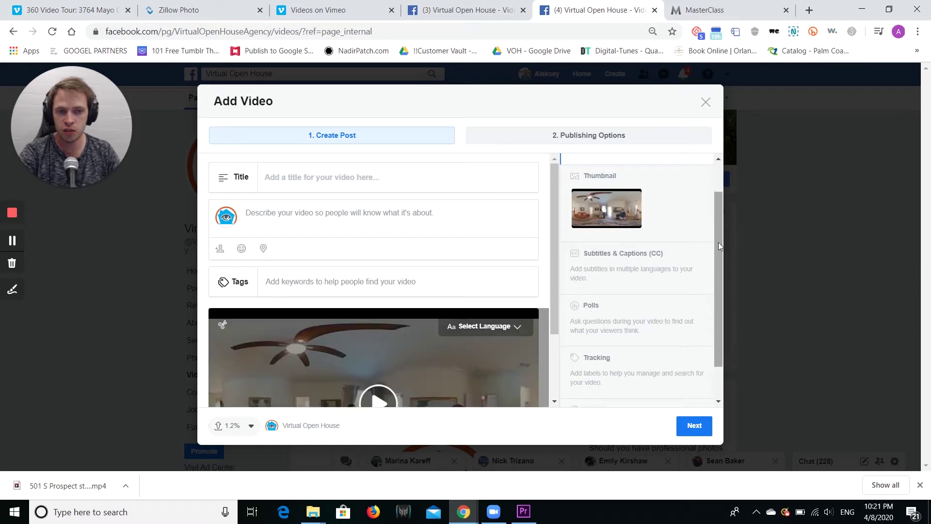
scroll(718, 211, "down", 1)
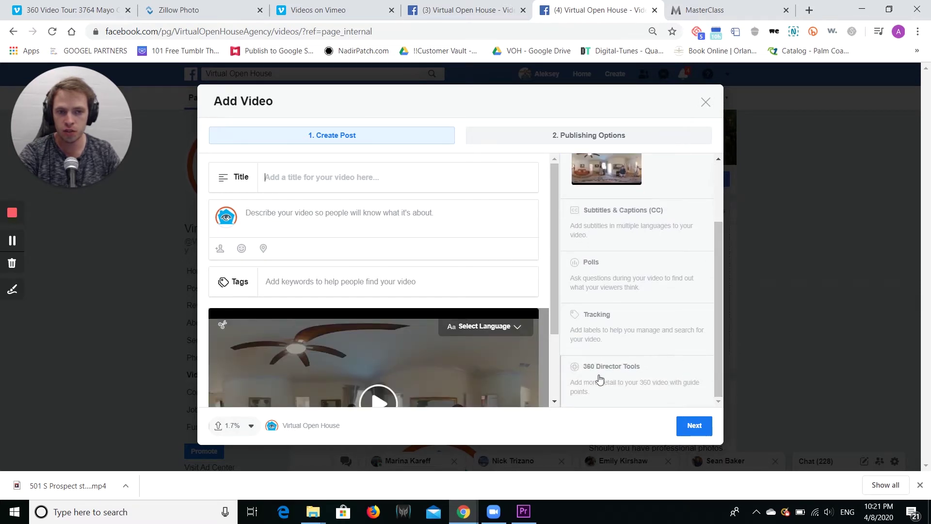
left_click(633, 380)
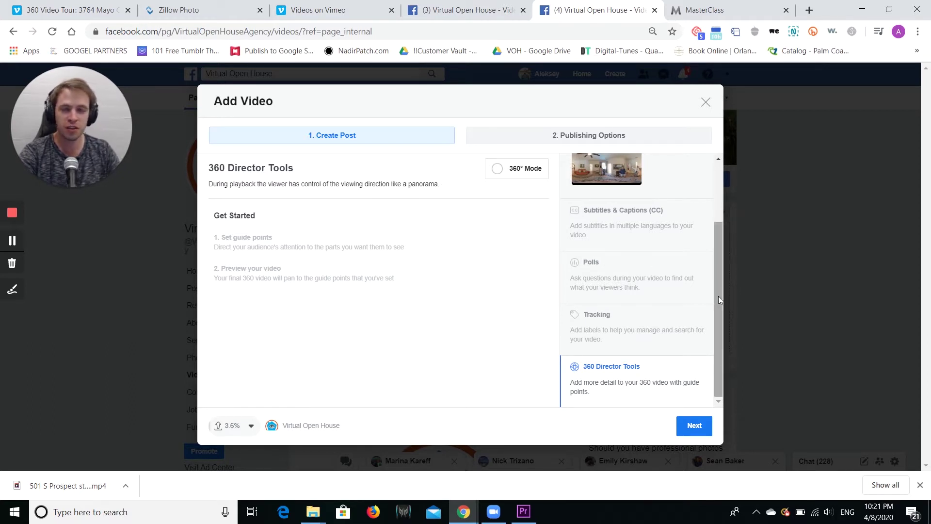
left_click_drag(718, 297, 717, 243)
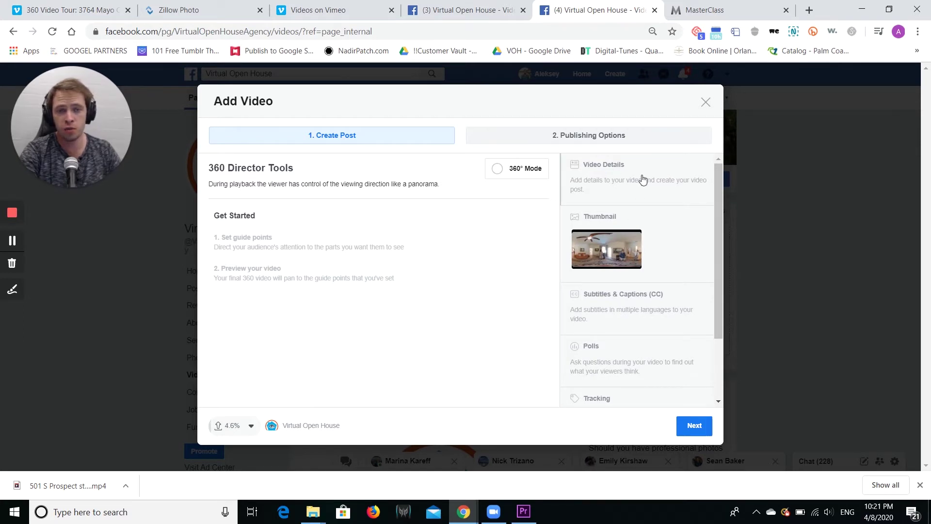
left_click(621, 178)
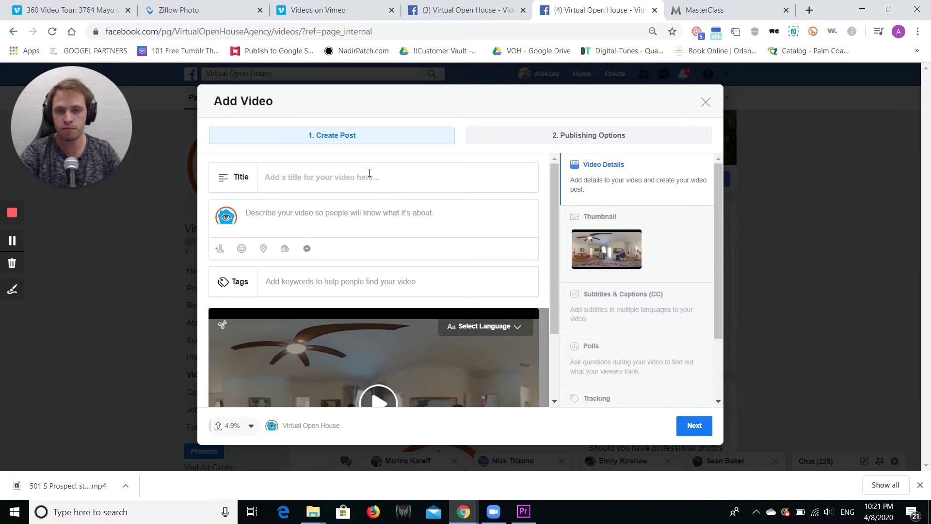
Tag Virtual Open House Video, title it 'Test 1 two 3', describe it 'Testing Facebook 360 Video Format'
left_click(368, 216)
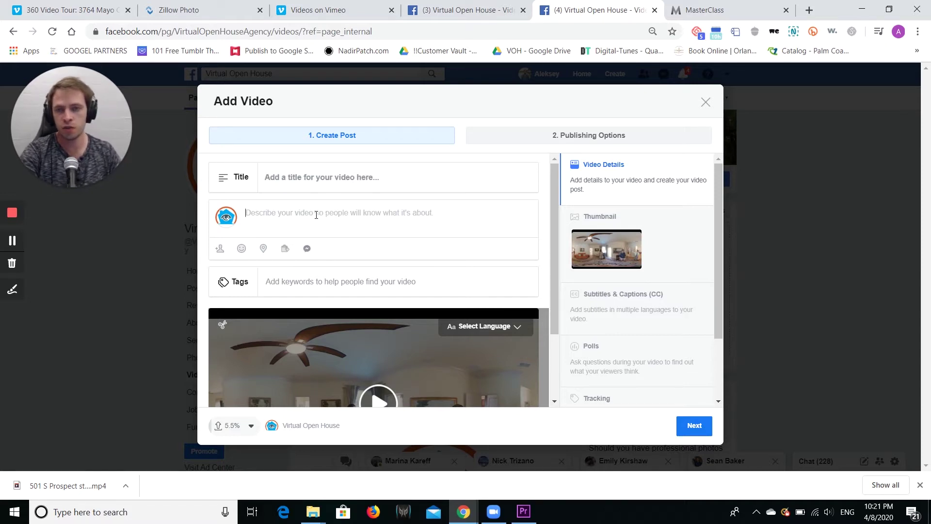
type("asdfasdfasdfasdf")
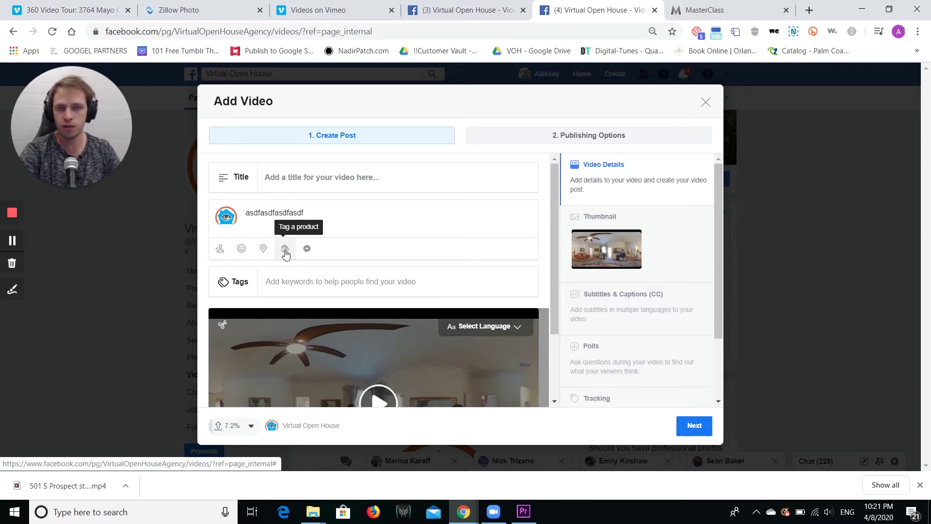
left_click(286, 249)
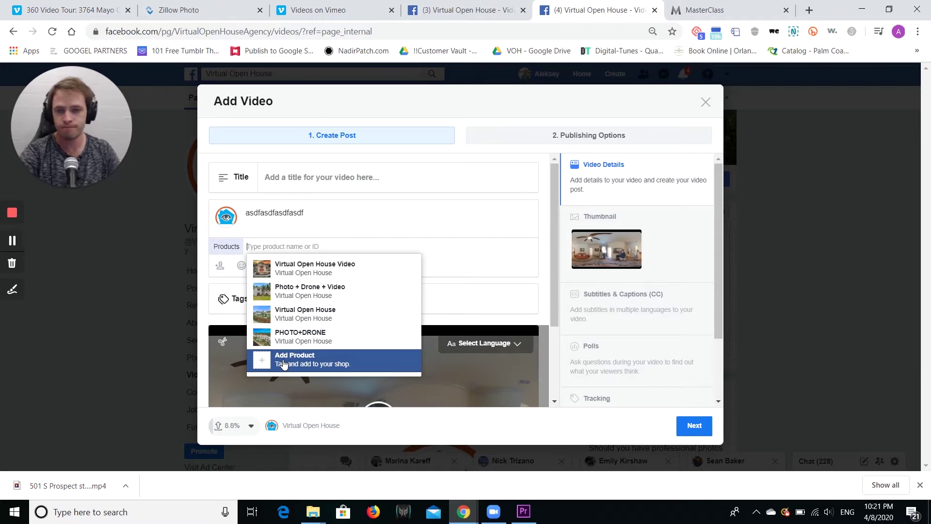
left_click(283, 361)
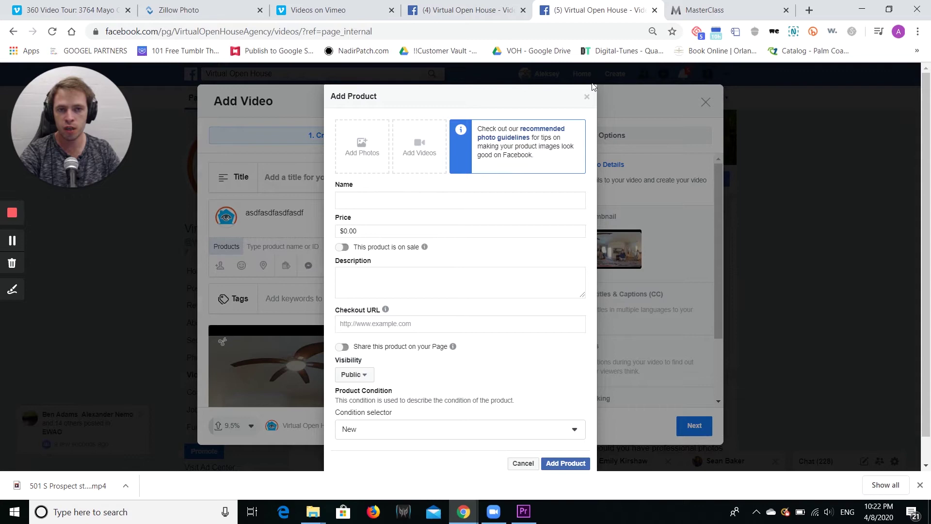
left_click(586, 96)
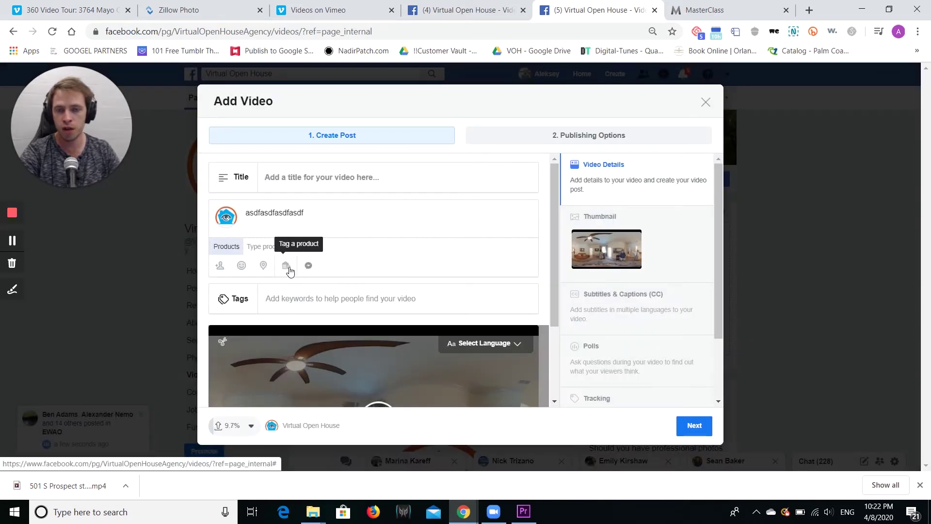
left_click(288, 267)
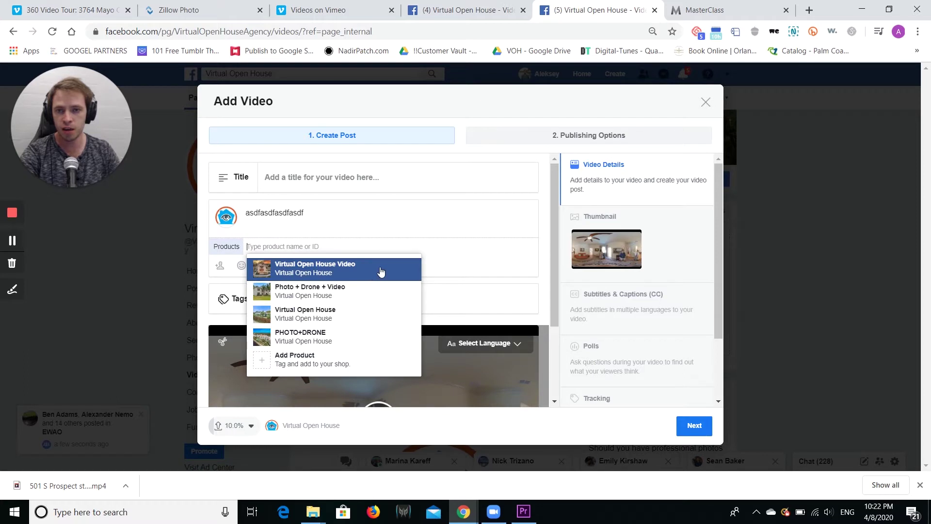
left_click(379, 274)
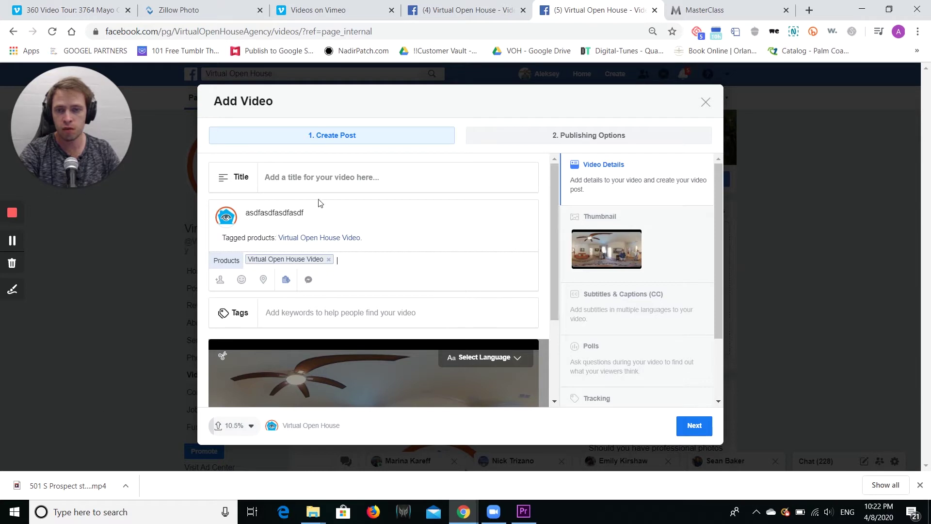
left_click_drag(207, 212, 183, 205)
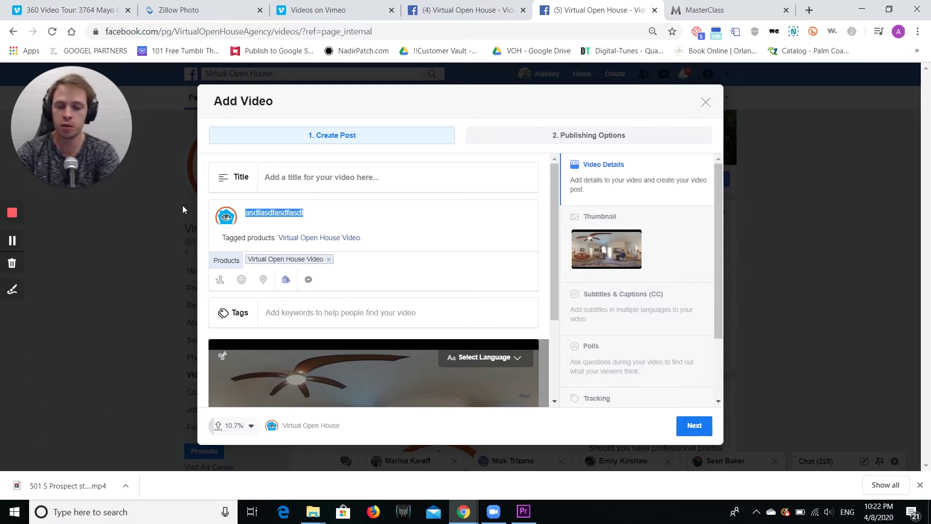
type("Test")
left_click(306, 176)
type("Test 1 two 3")
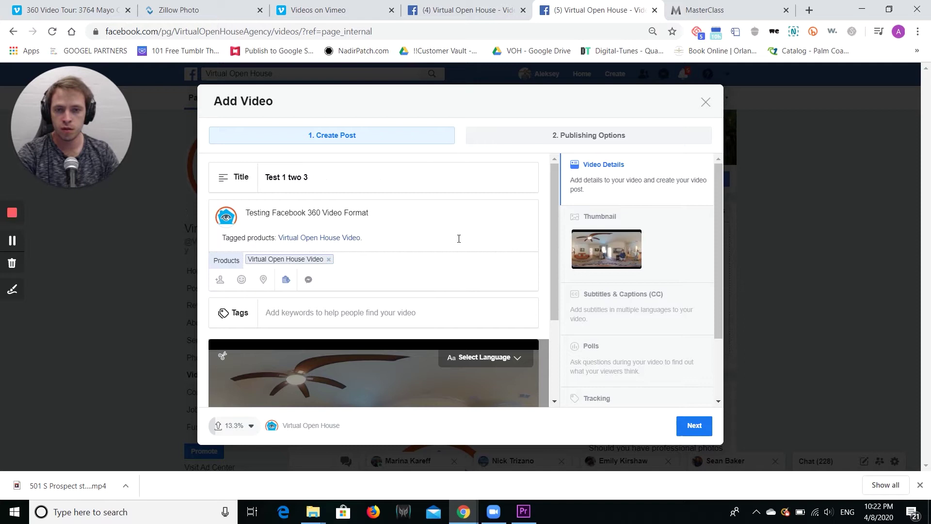
scroll(457, 247, "down", 1)
scroll(457, 248, "down", 2)
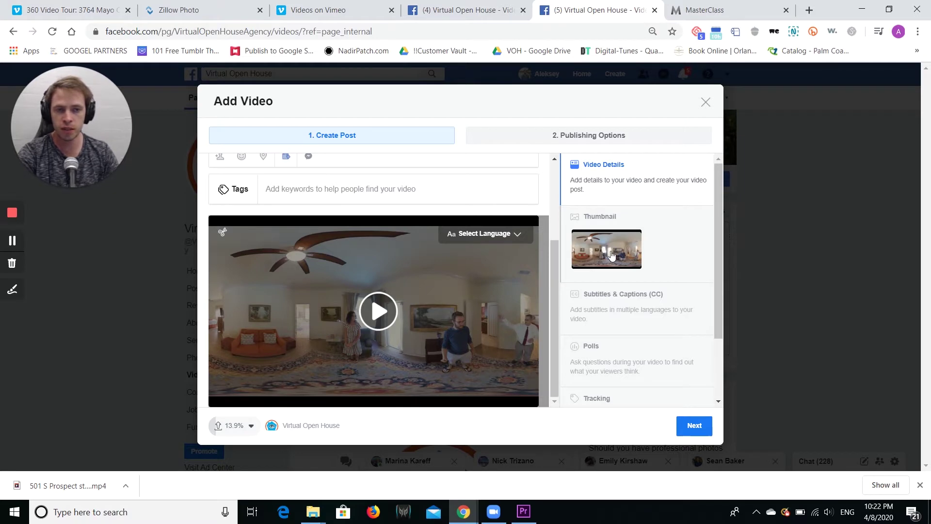
Use the aerial house photo from Google Drive File Stream as the video's custom thumbnail
left_click(601, 227)
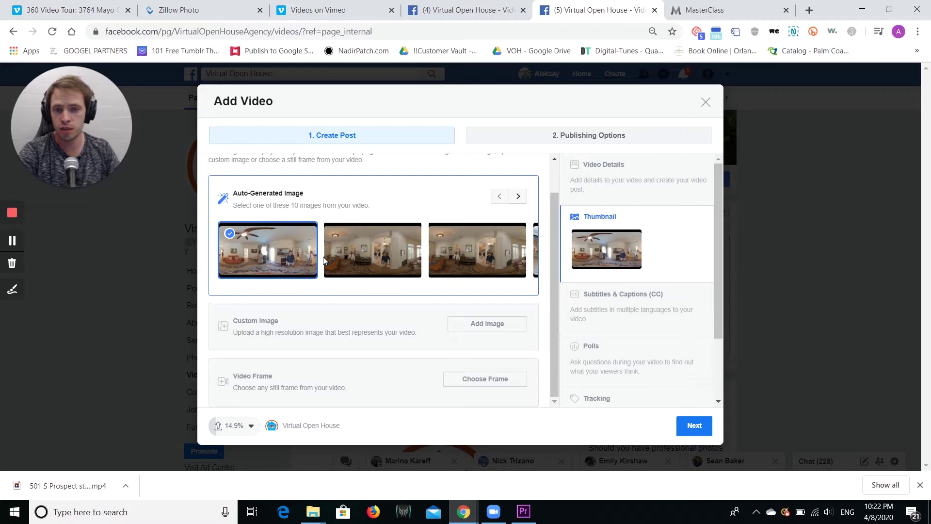
left_click(494, 326)
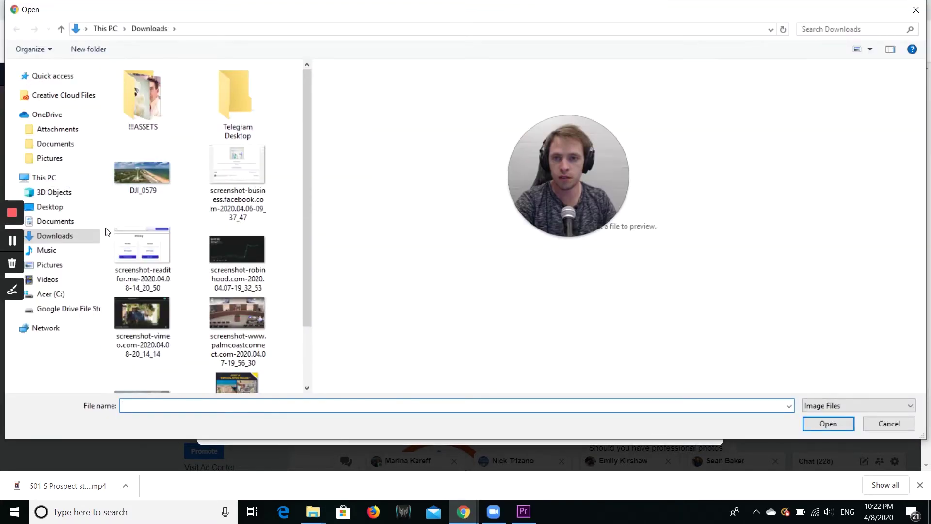
left_click(74, 309)
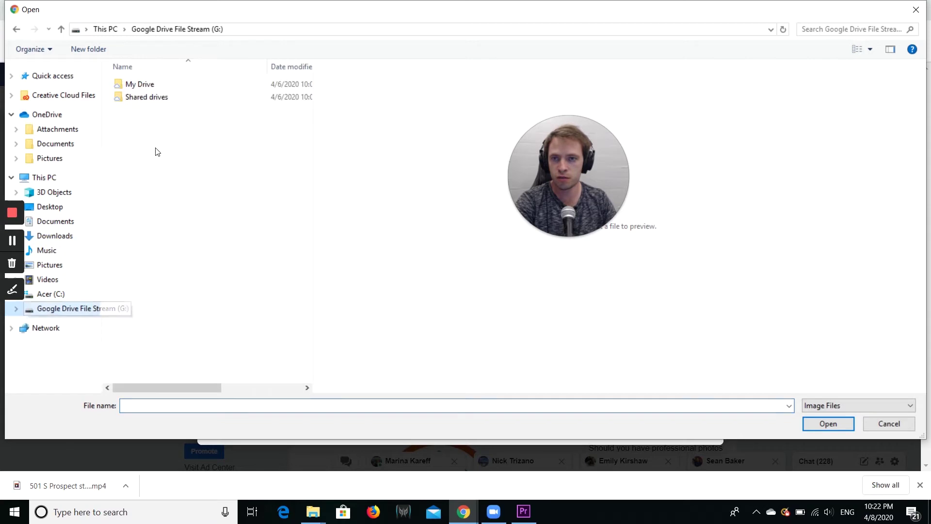
double_click(140, 89)
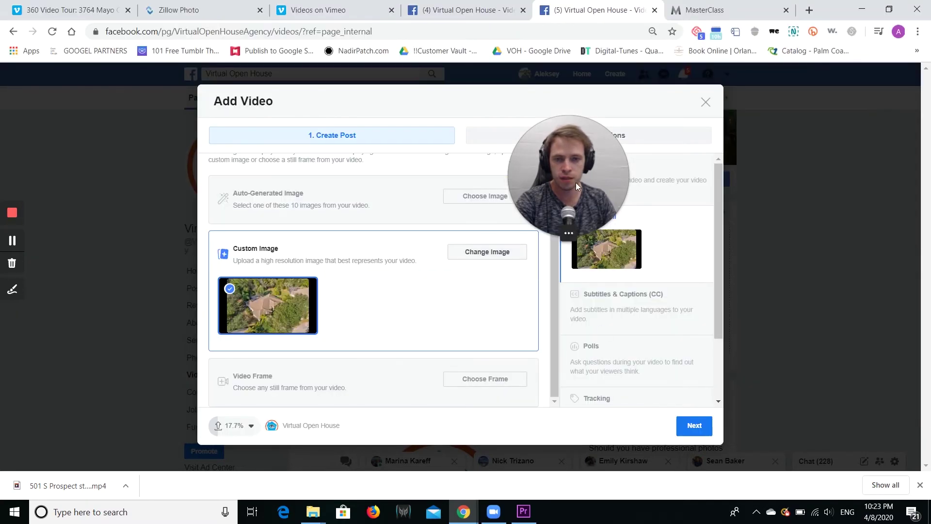
left_click_drag(573, 181, 438, 190)
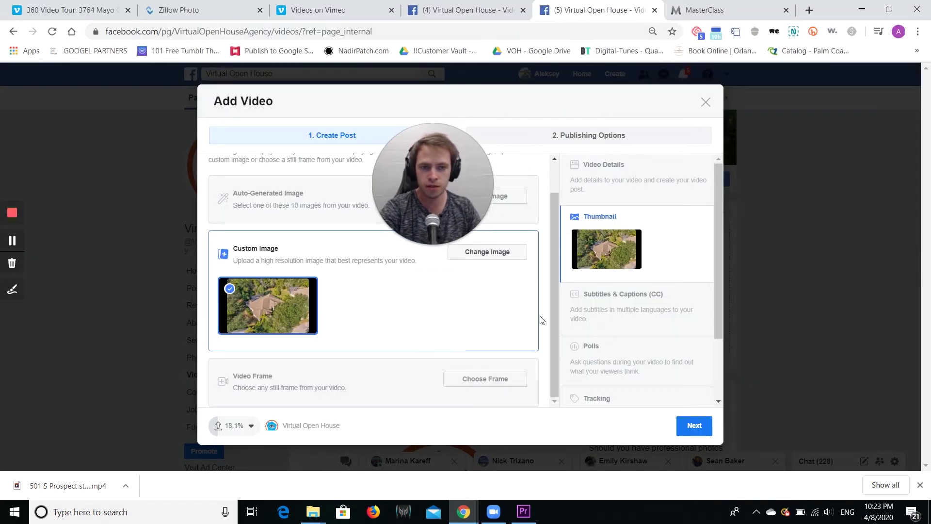
scroll(652, 327, "down", 2)
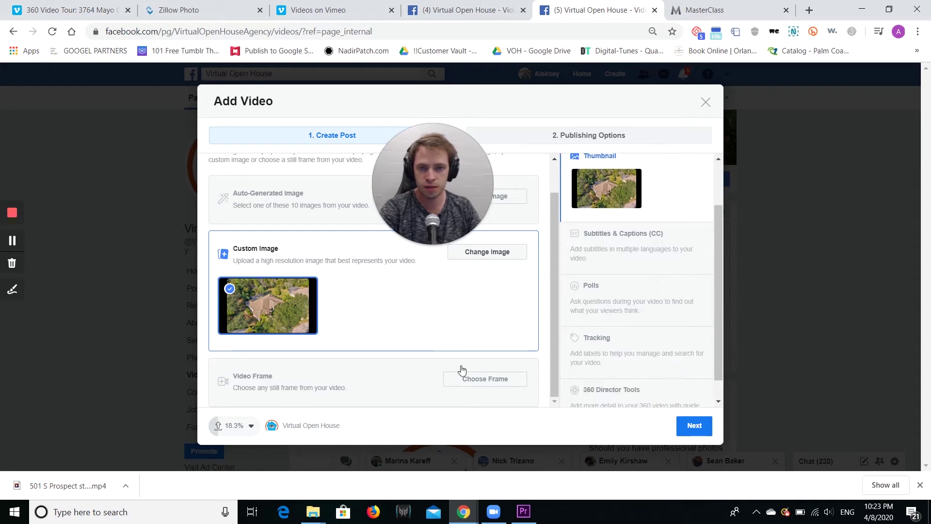
Set the video language to English, auto-generate English captions, and review Polls and 360 Director Tools
left_click(631, 246)
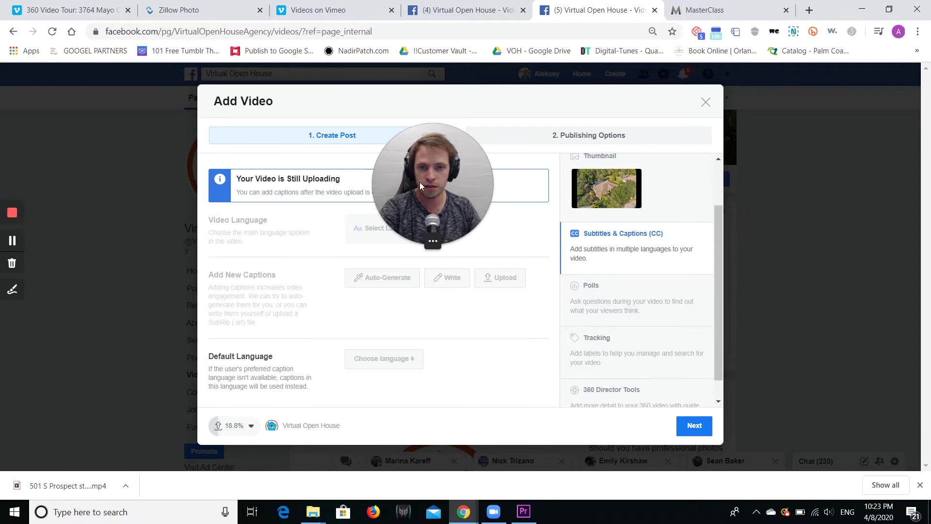
left_click_drag(420, 183, 117, 228)
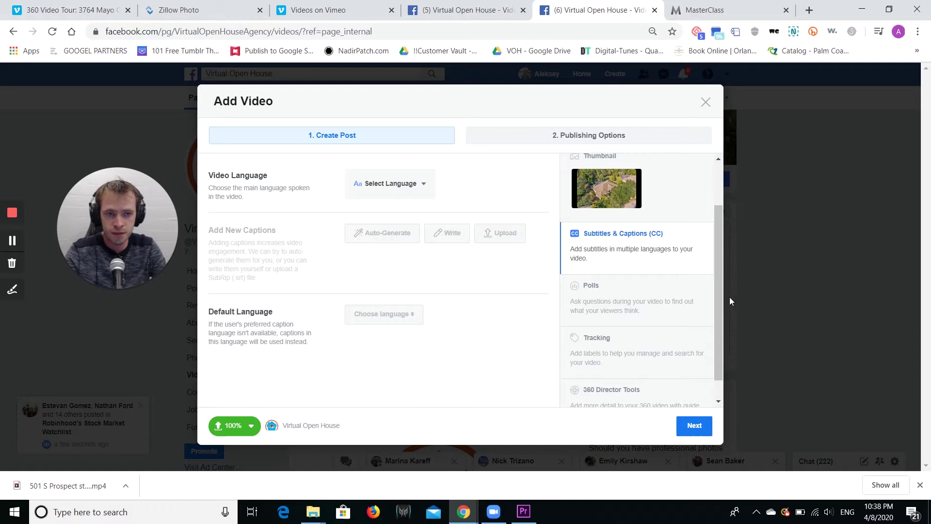
scroll(719, 290, "up", 1)
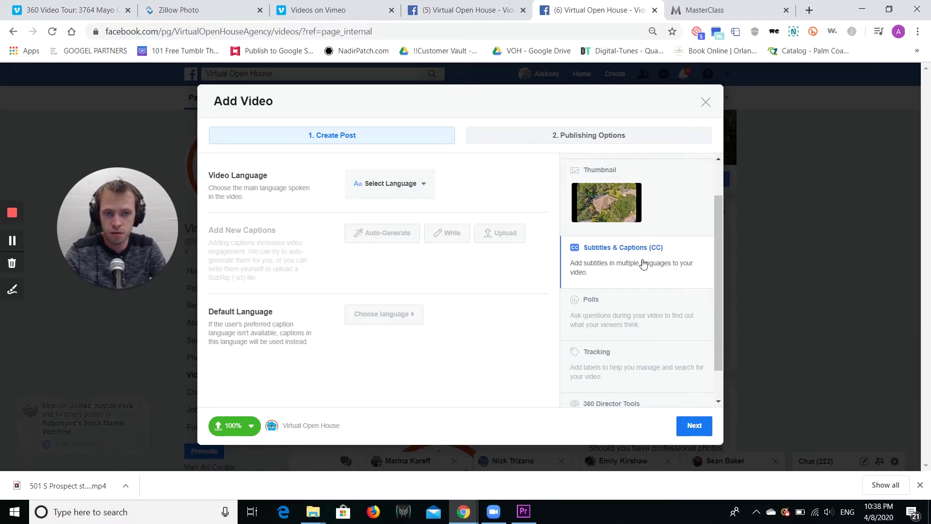
left_click(421, 183)
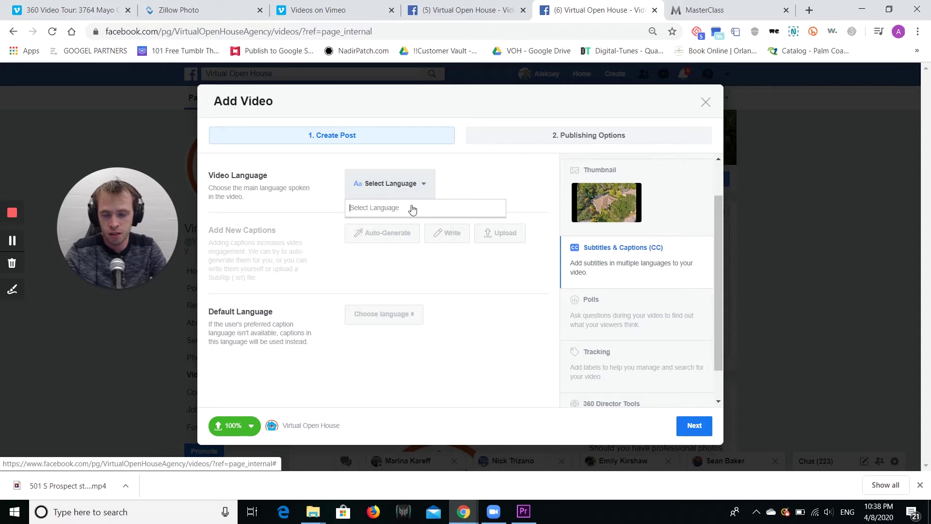
type("en")
left_click(397, 231)
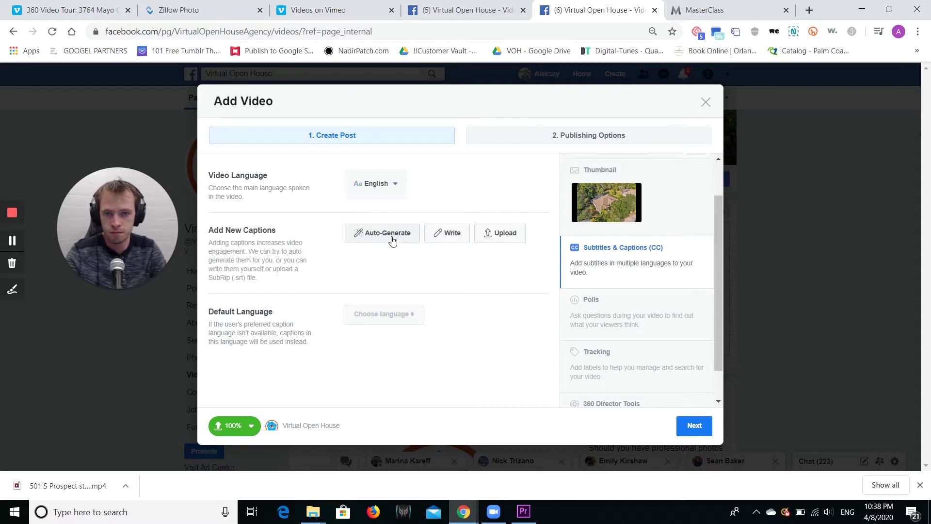
left_click(355, 242)
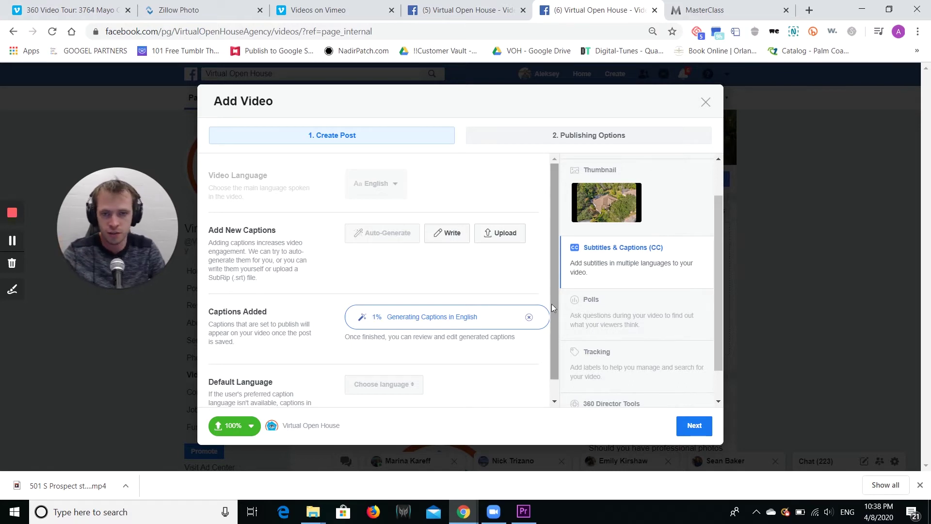
scroll(551, 265, "down", 1)
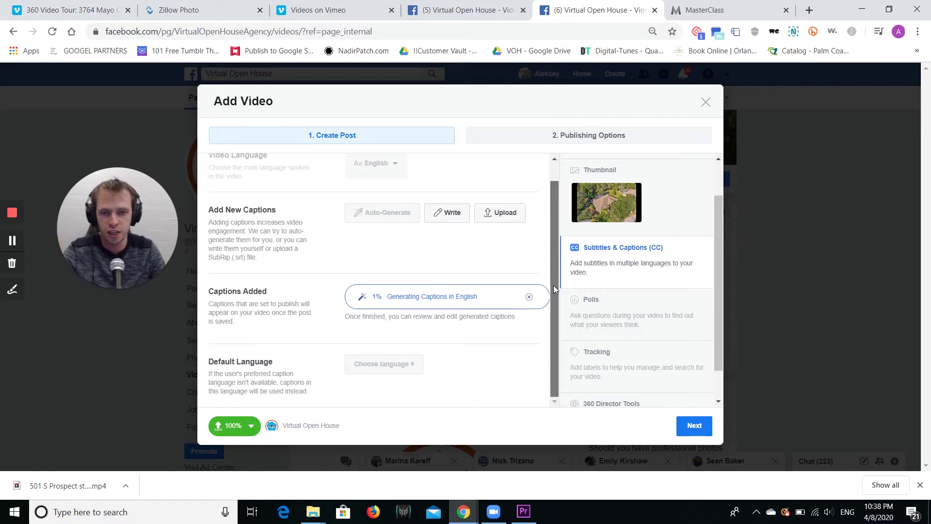
left_click(661, 314)
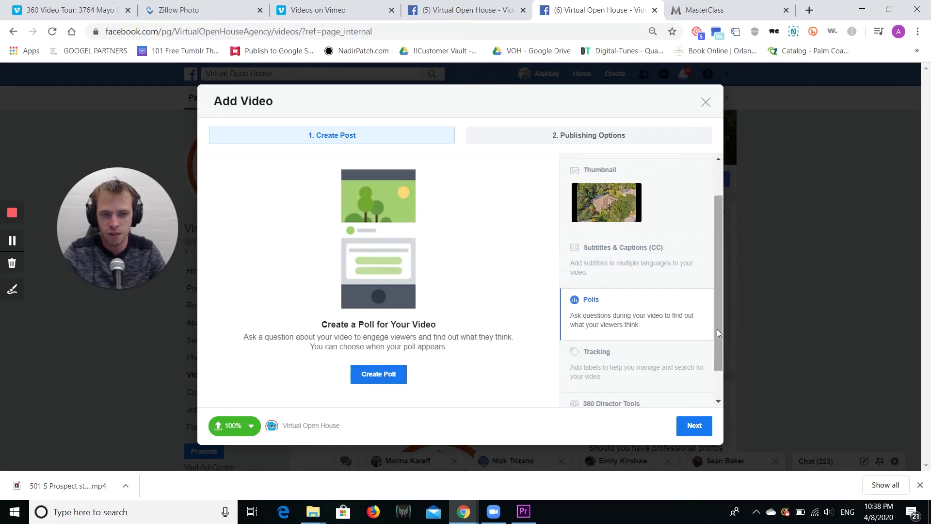
left_click_drag(717, 329, 715, 375)
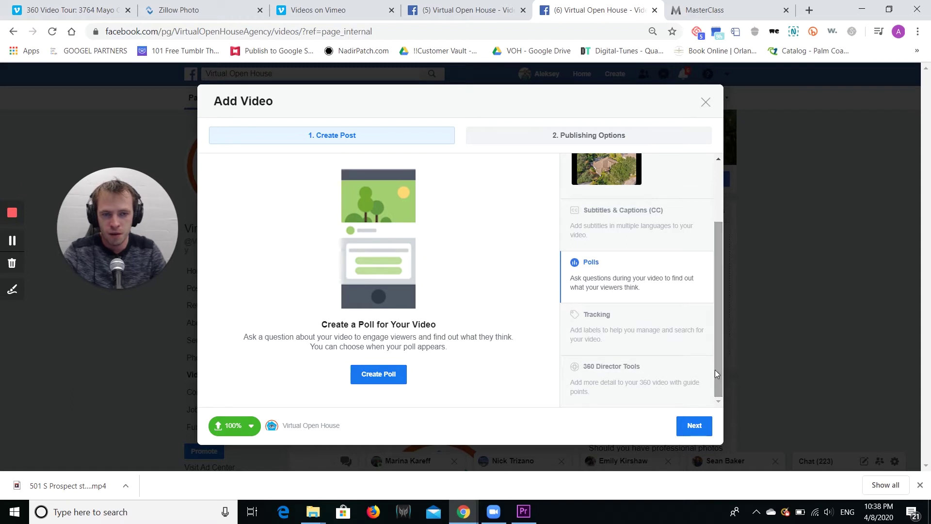
left_click(655, 381)
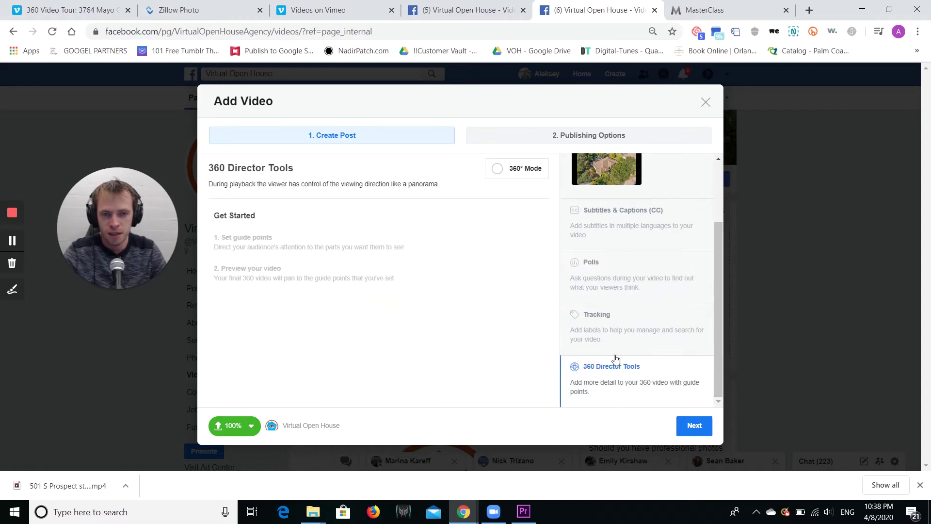
Turn on 360° Mode and zoom the 360 preview in slightly
left_click(509, 168)
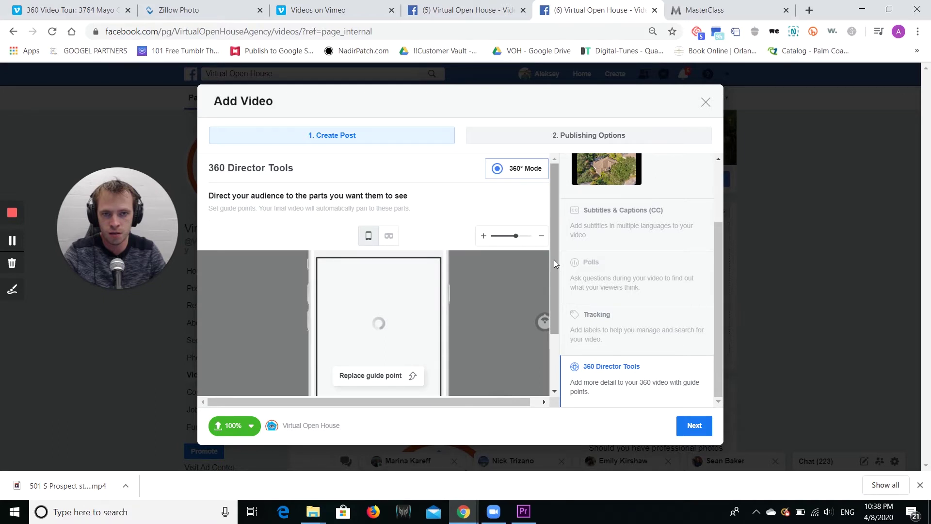
scroll(553, 269, "down", 1)
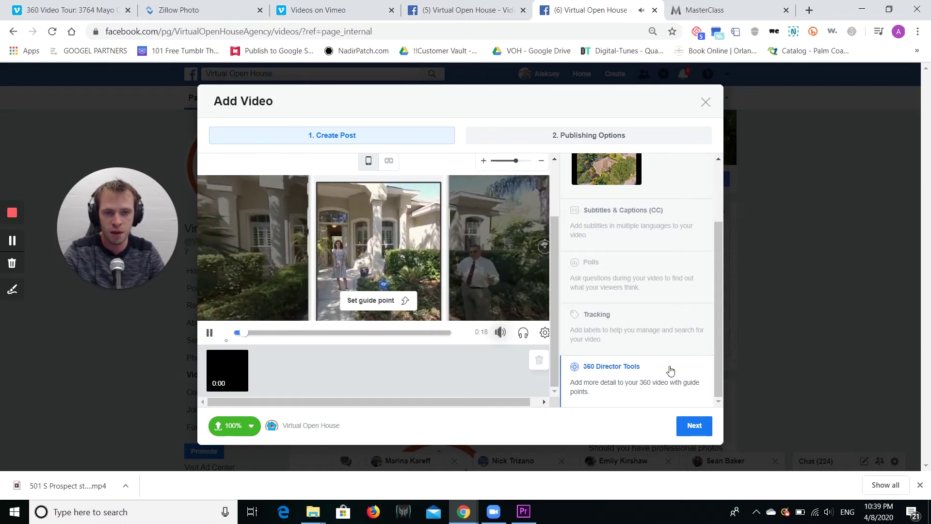
scroll(684, 349, "up", 2)
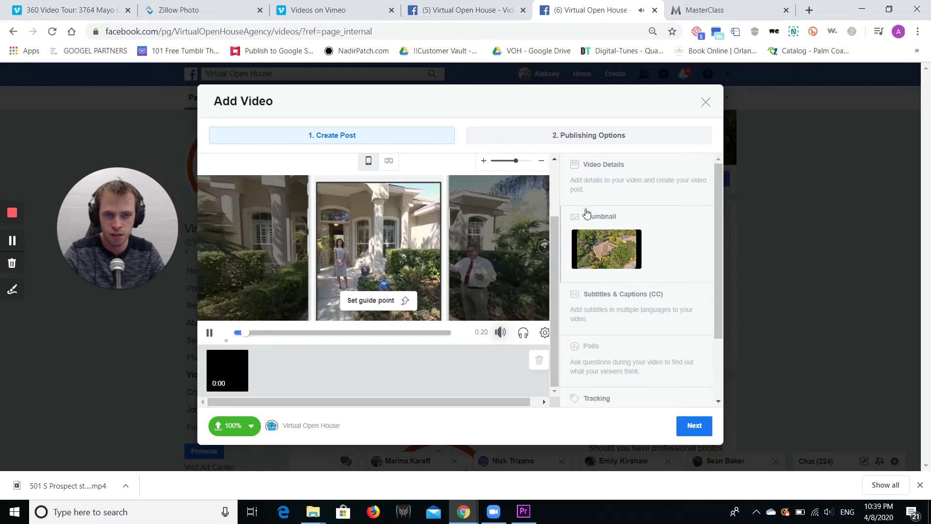
scroll(538, 232, "up", 2)
scroll(538, 230, "down", 2)
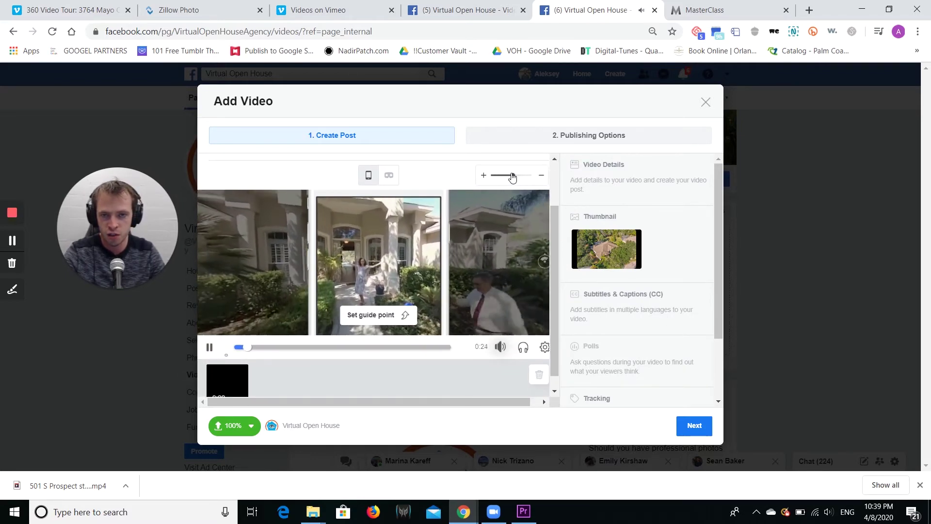
mouse_move(514, 177)
left_mouse_down()
mouse_move(501, 178)
mouse_move(540, 182)
mouse_move(514, 183)
left_mouse_up()
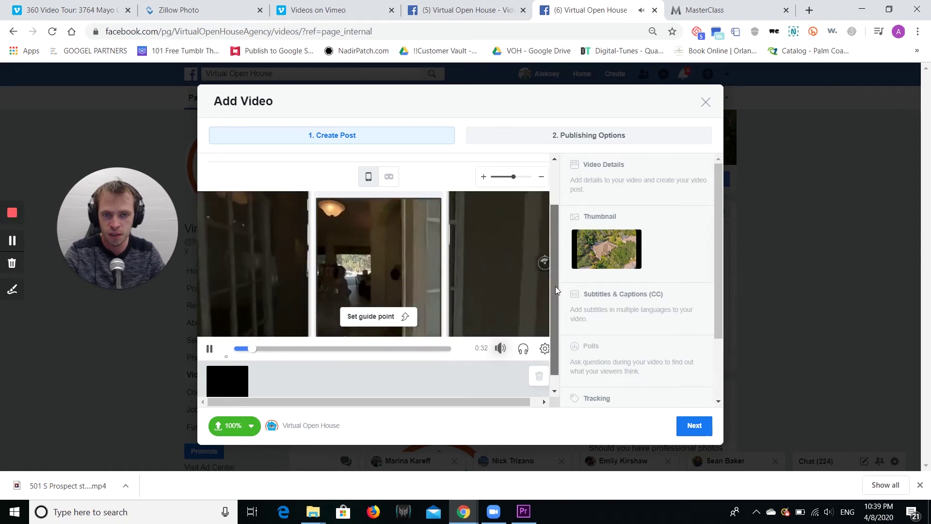
mouse_move(555, 286)
left_mouse_down()
mouse_move(552, 222)
mouse_move(552, 363)
mouse_move(552, 222)
left_mouse_up()
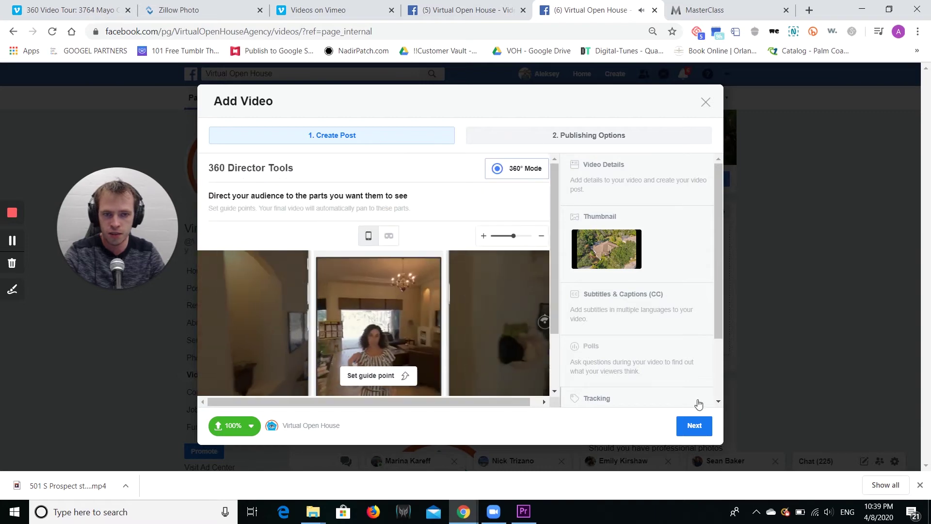
Add a new description line 'Click to find more Zillow URL' and correct its typo
left_click(651, 184)
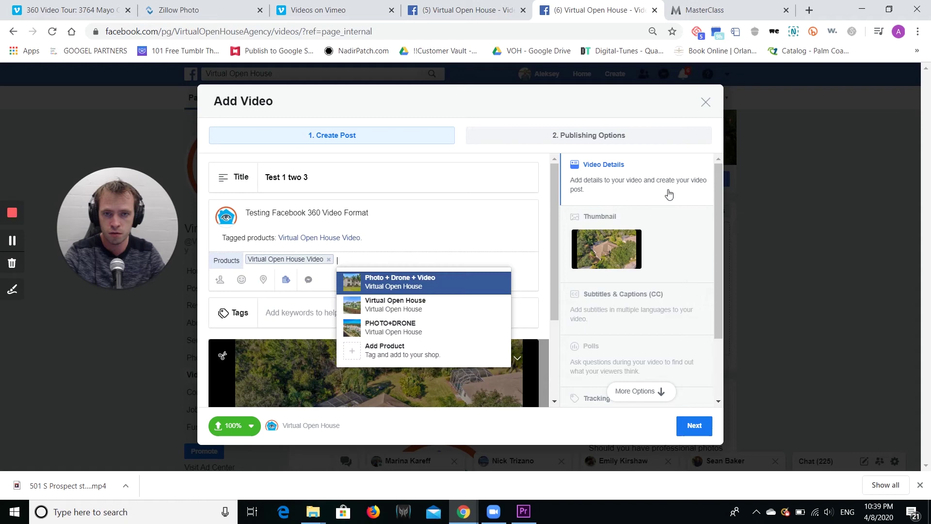
left_click(384, 198)
left_click(390, 223)
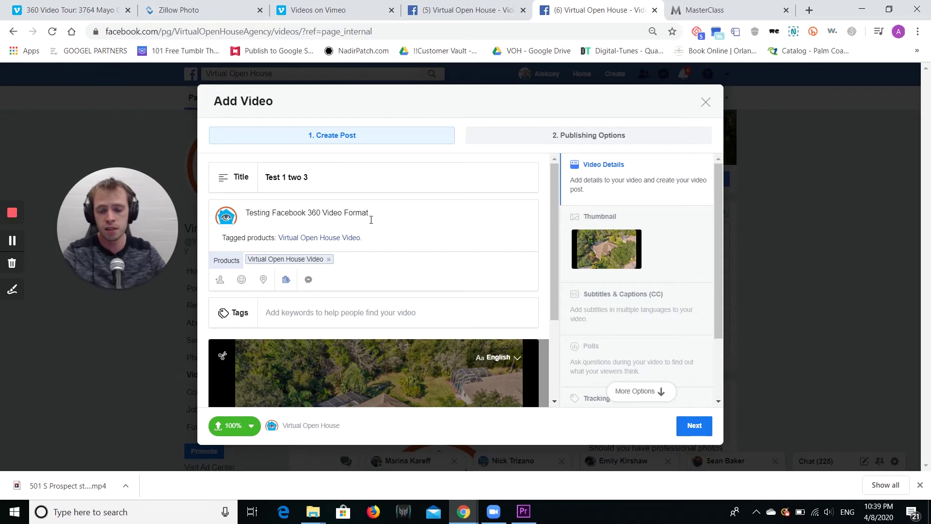
key("Return")
type("Clik to find more Zillow URL")
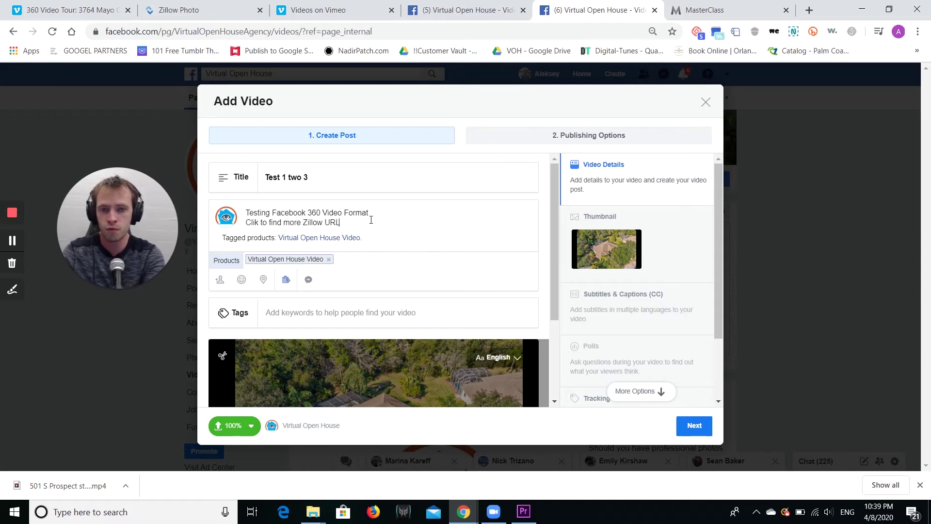
key("Home")
key("Right")
key("Right")
key("Right")
type("c")
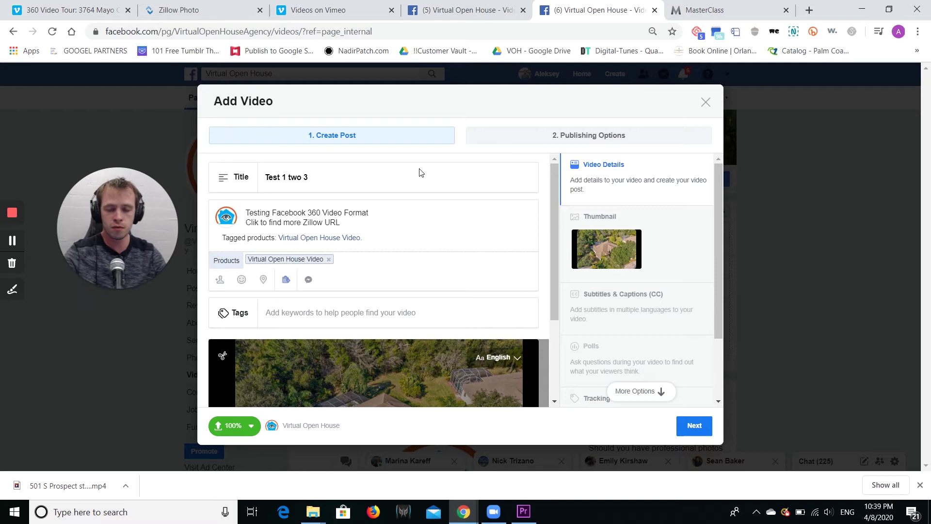
key("End")
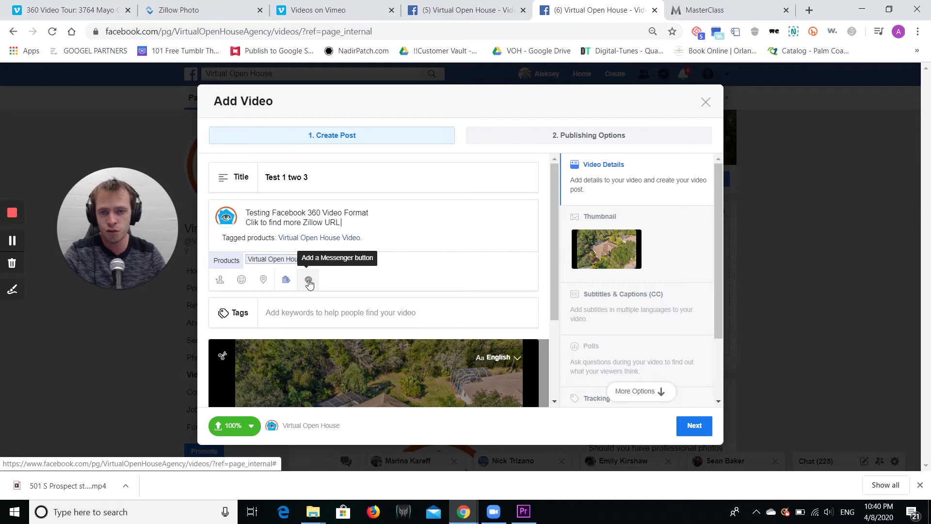
Add a Messenger reply button to the video post
left_click(309, 281)
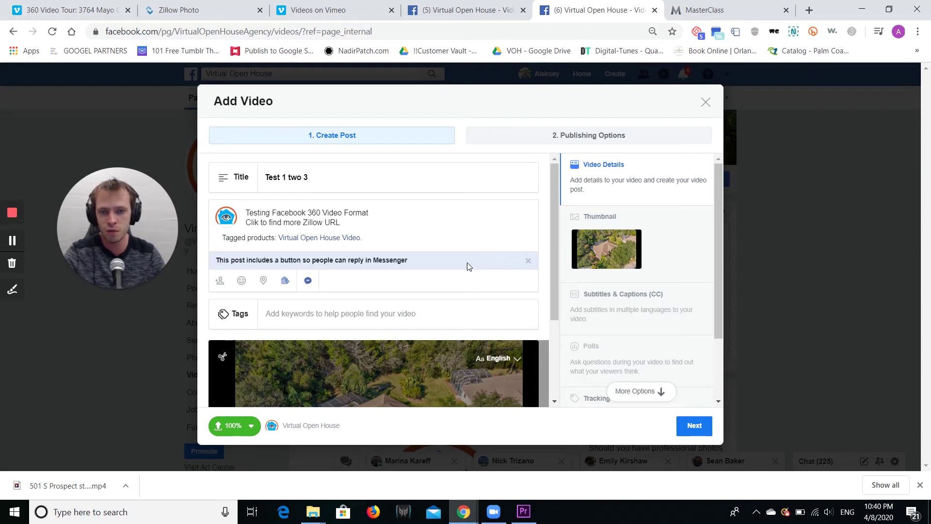
left_click(286, 282)
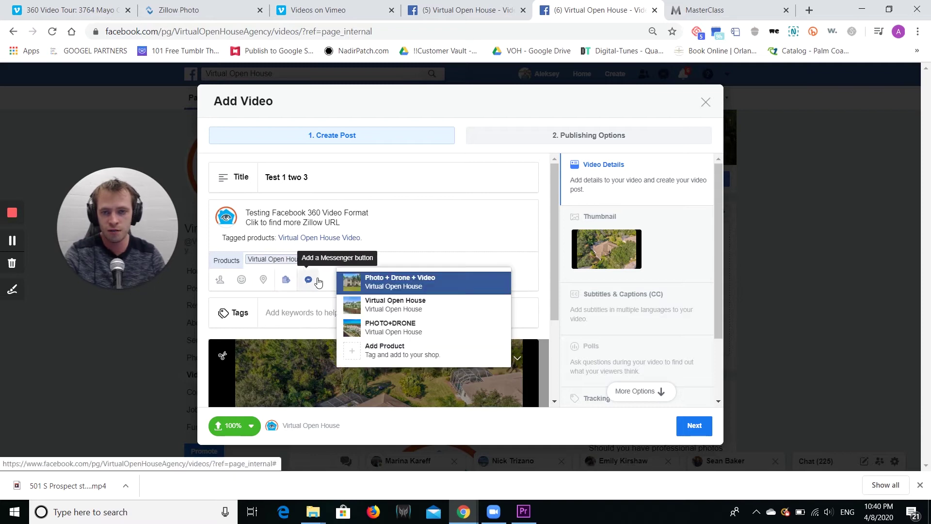
left_click(351, 255)
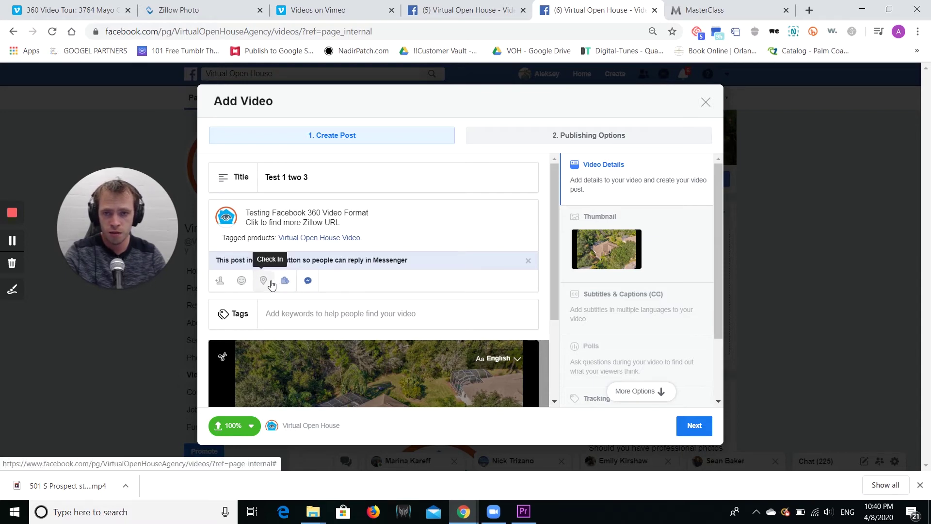
left_click(264, 281)
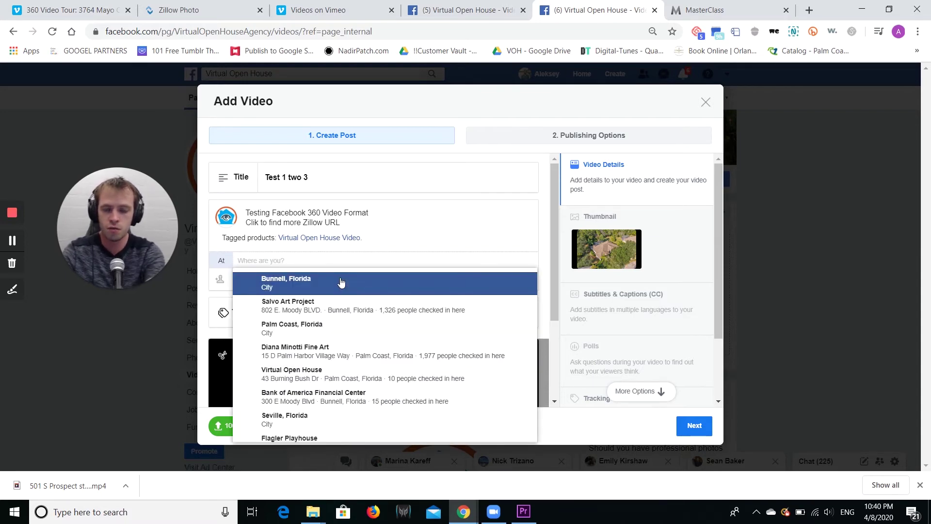
type("Ormond")
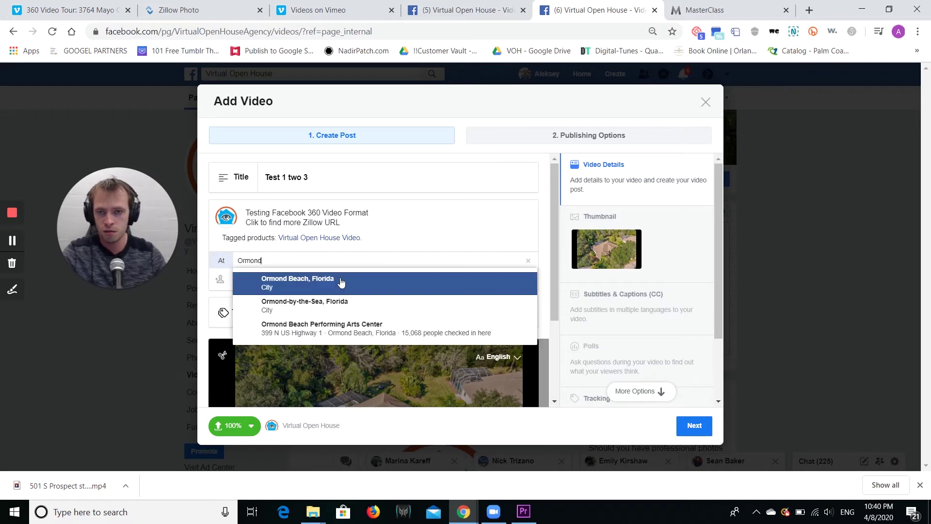
left_click(340, 283)
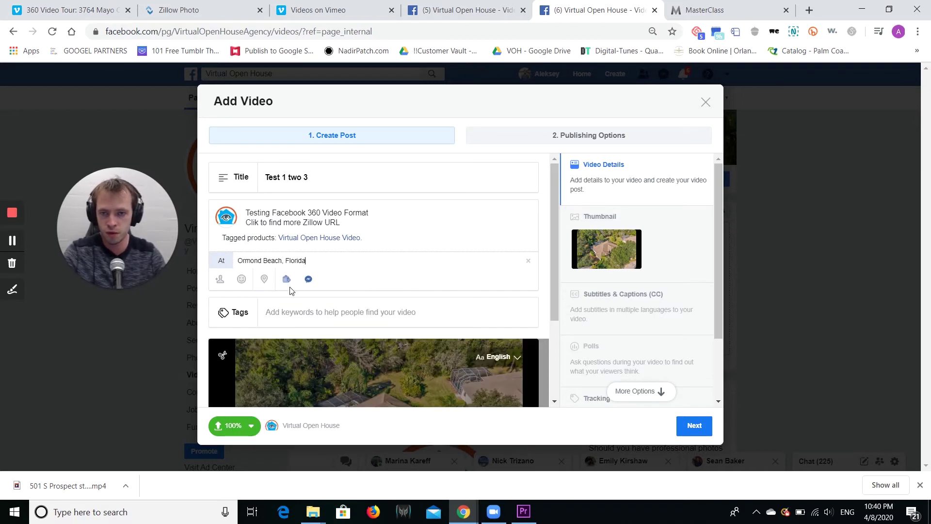
left_click(219, 284)
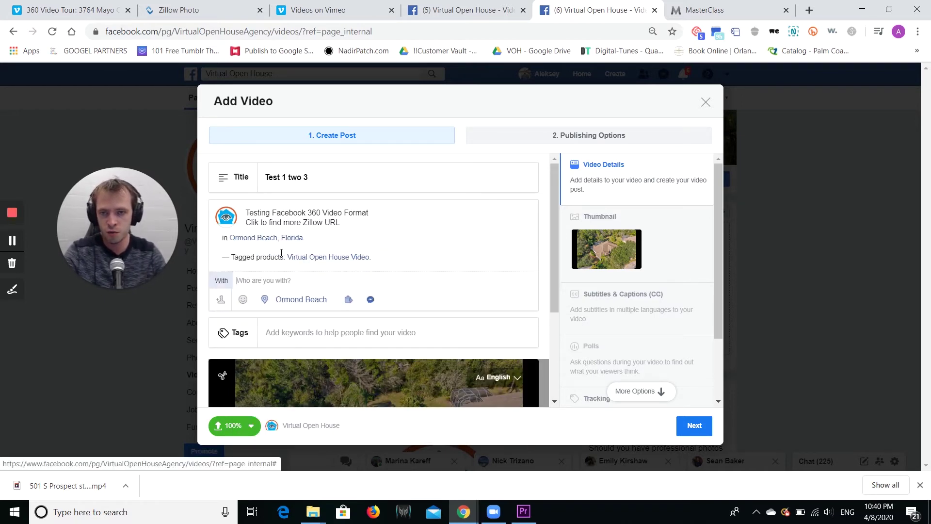
type("Nick")
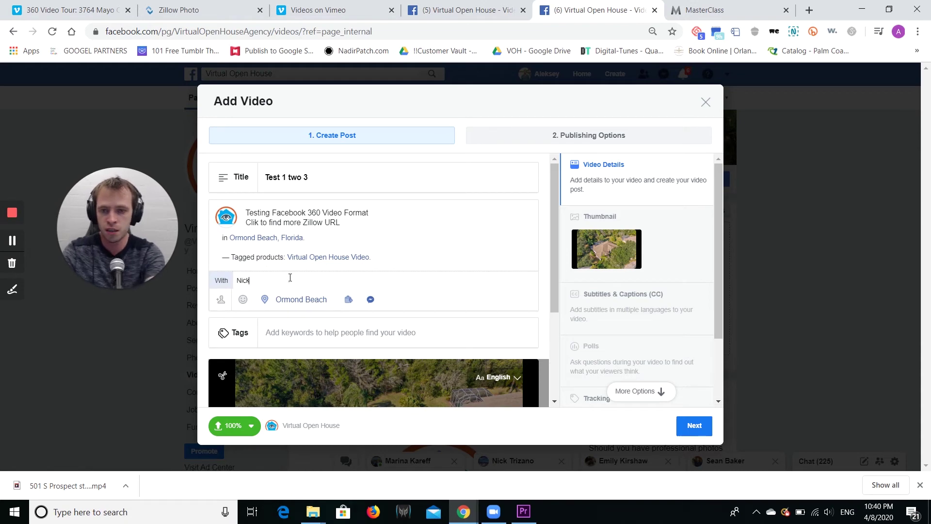
type(" T")
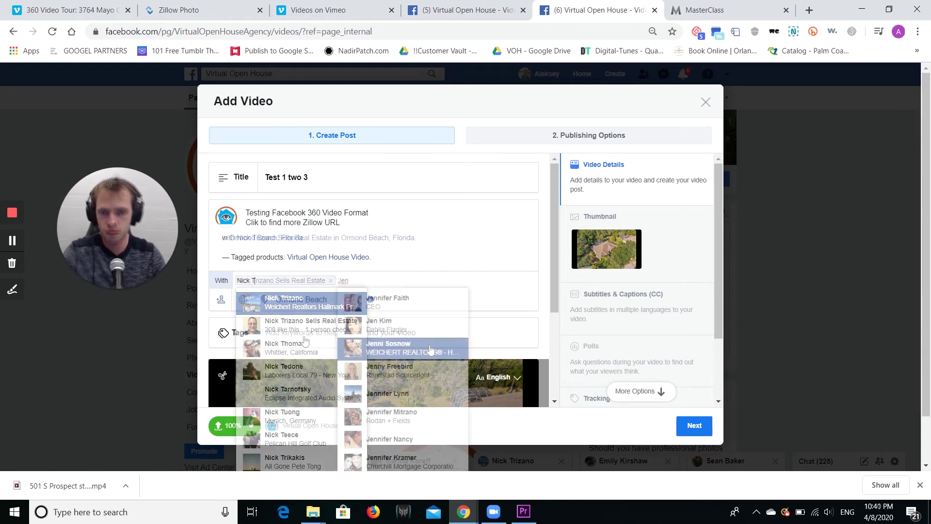
left_click(430, 350)
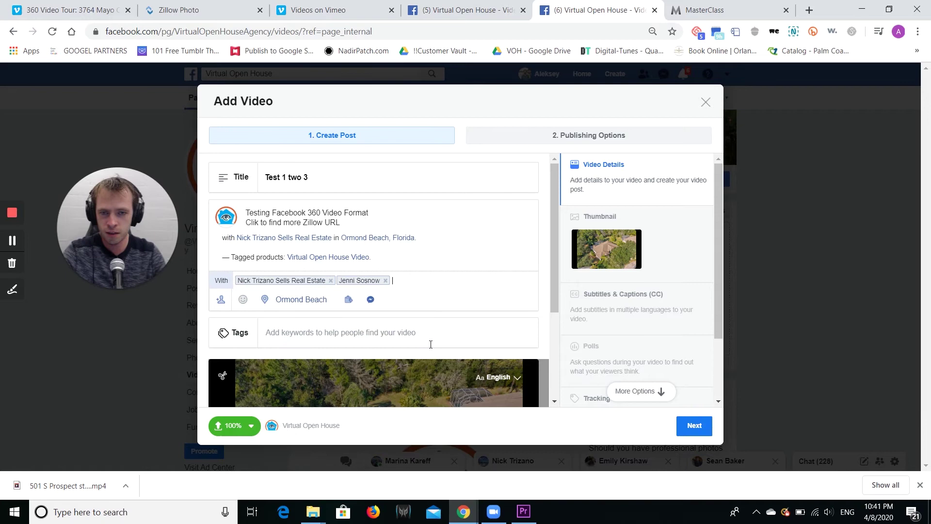
Replace the 'Test 1 two 3' title with 'Virtual Open House in Ormond Beach, FL', fixing typos
left_click_drag(331, 176, 183, 174)
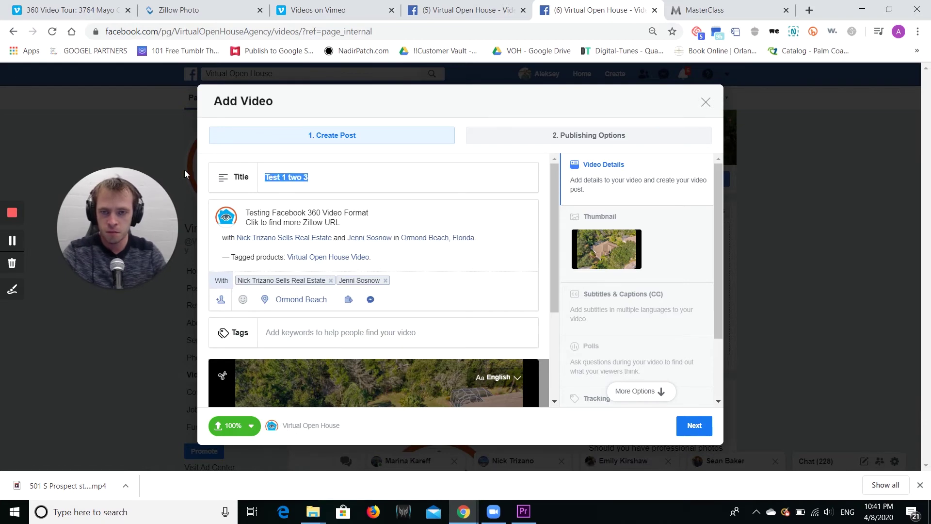
type("Vir")
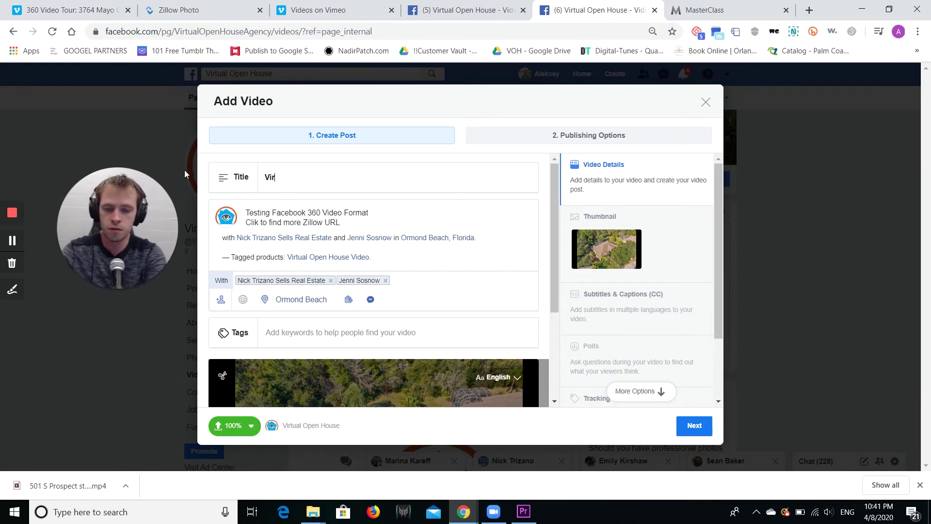
type("tual Open House")
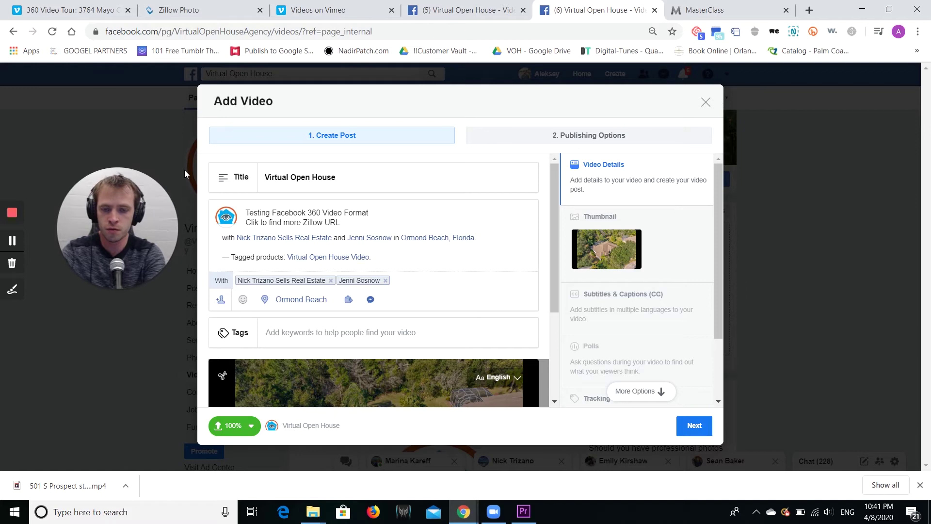
type(":")
key("BackSpace")
type("i")
type("n Ormond Beach")
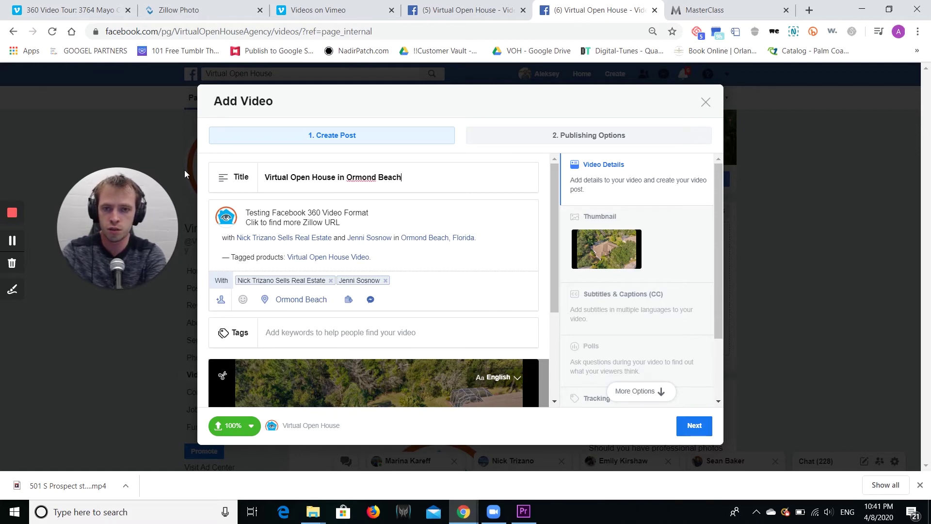
type(", FlR")
key("BackSpace")
key("BackSpace")
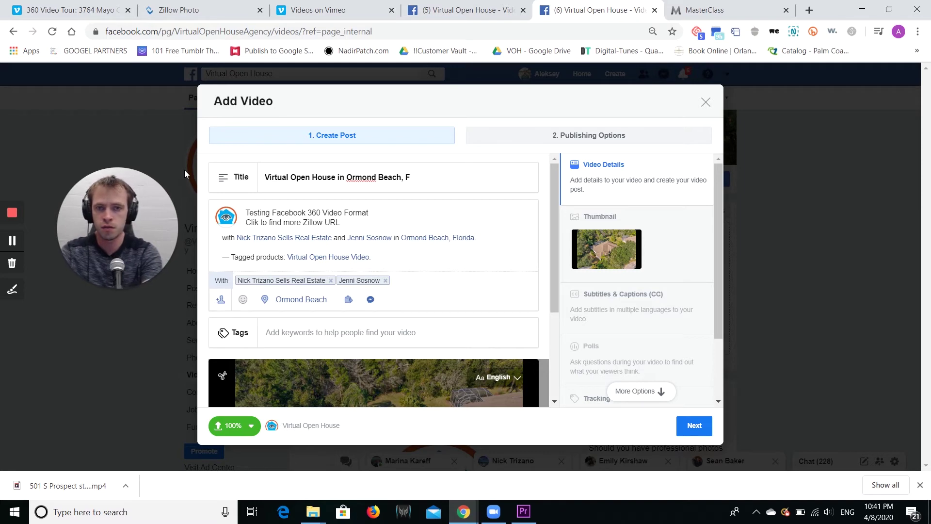
type("L")
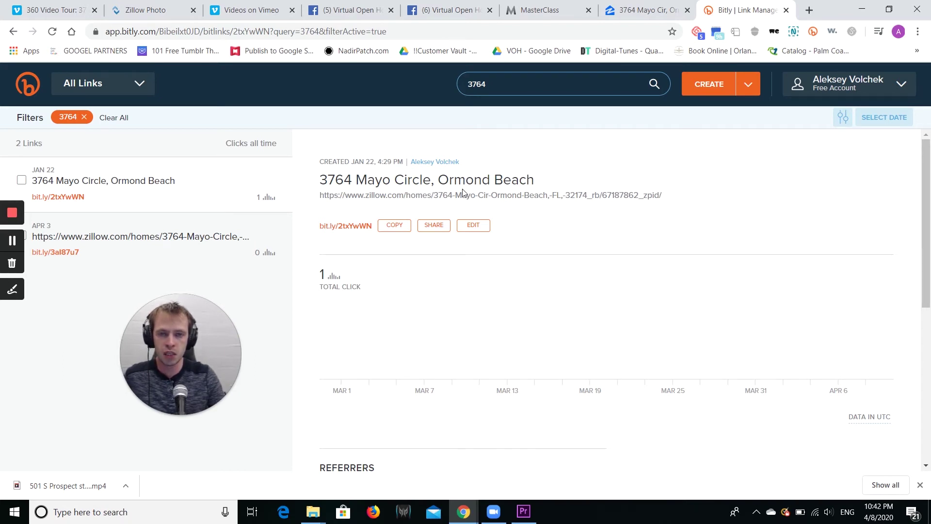
left_click(406, 228)
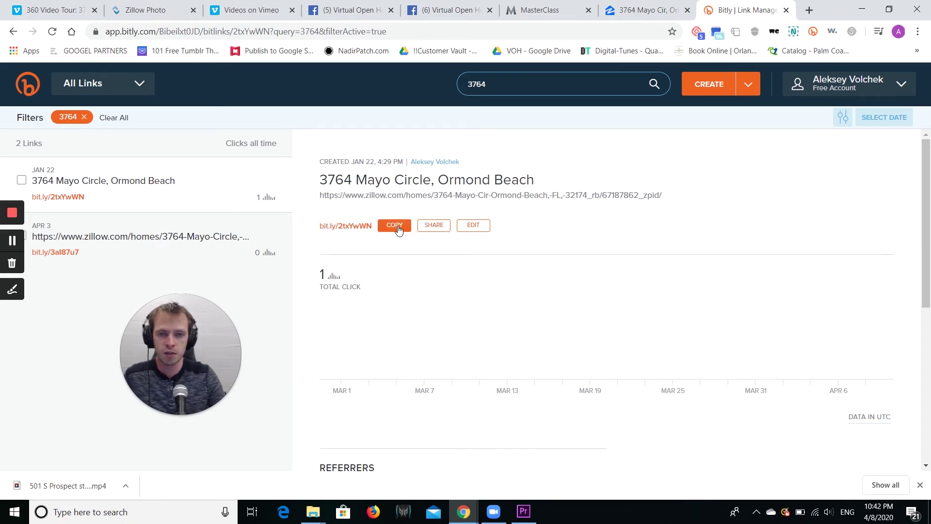
left_click(640, 10)
left_click(542, 10)
left_click(436, 14)
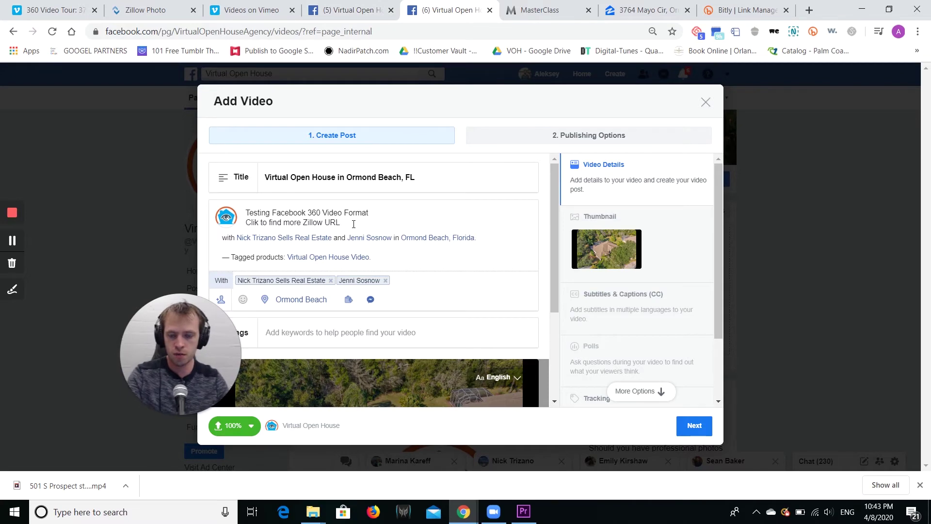
left_click(353, 224)
key("ctrl+v")
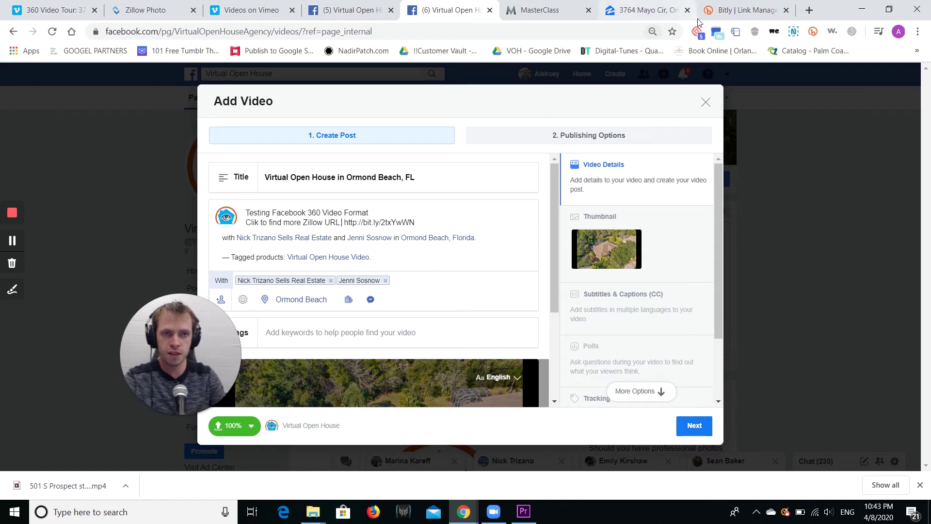
left_click(742, 11)
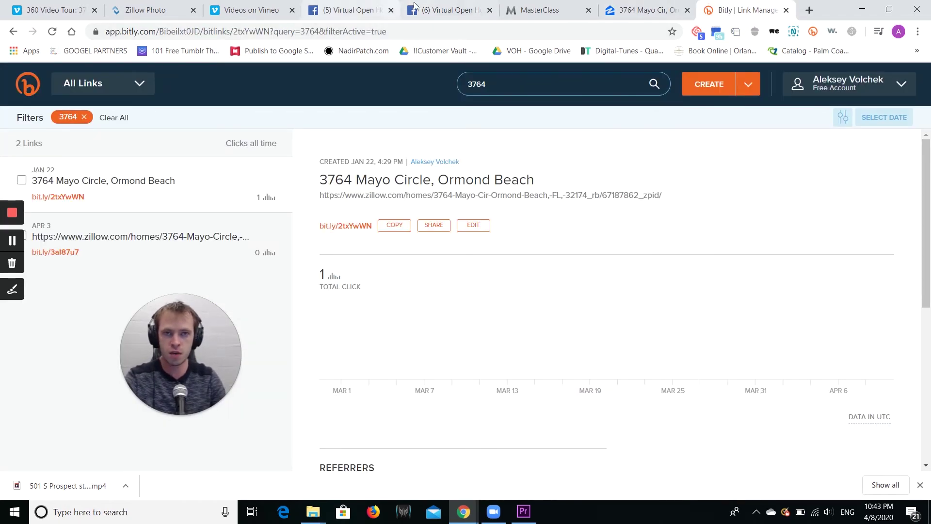
left_click(449, 11)
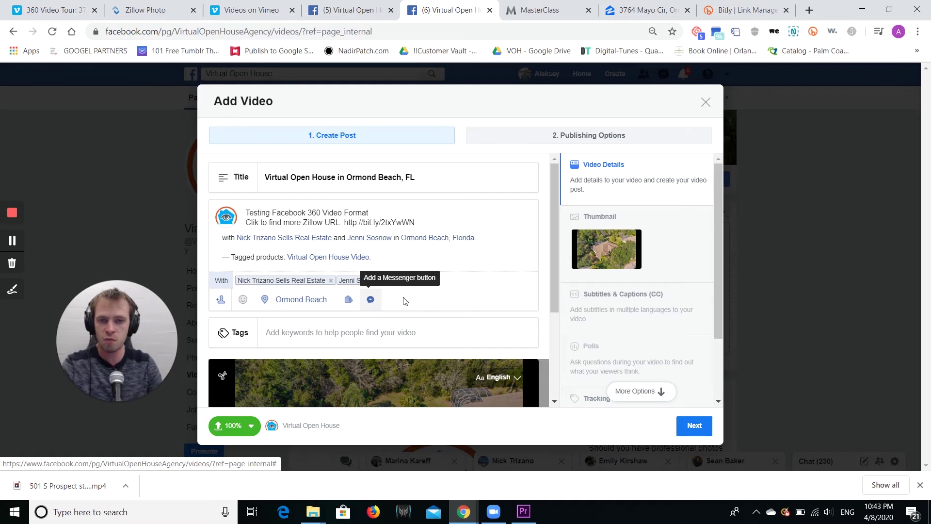
Paste a line inviting people to message about tours, and collapse the tagged-people row
key("ctrl+v")
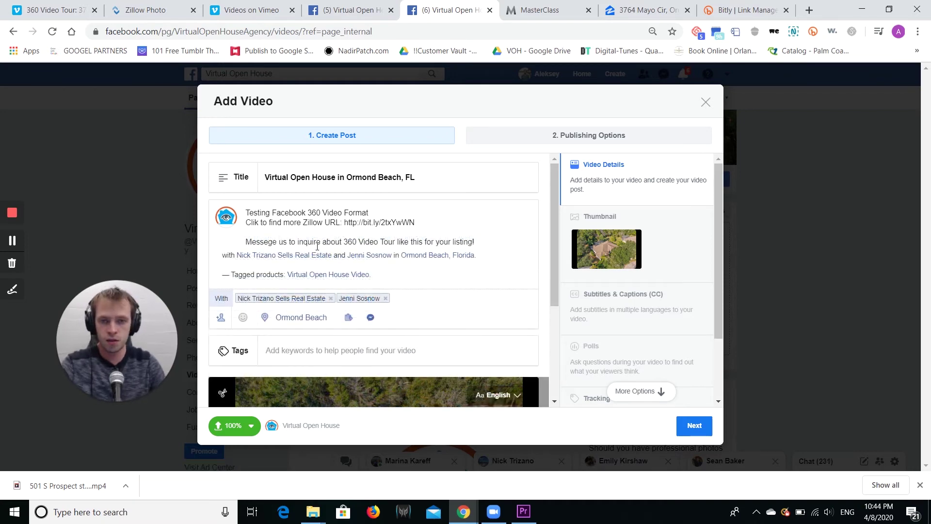
left_click_drag(556, 250, 556, 315)
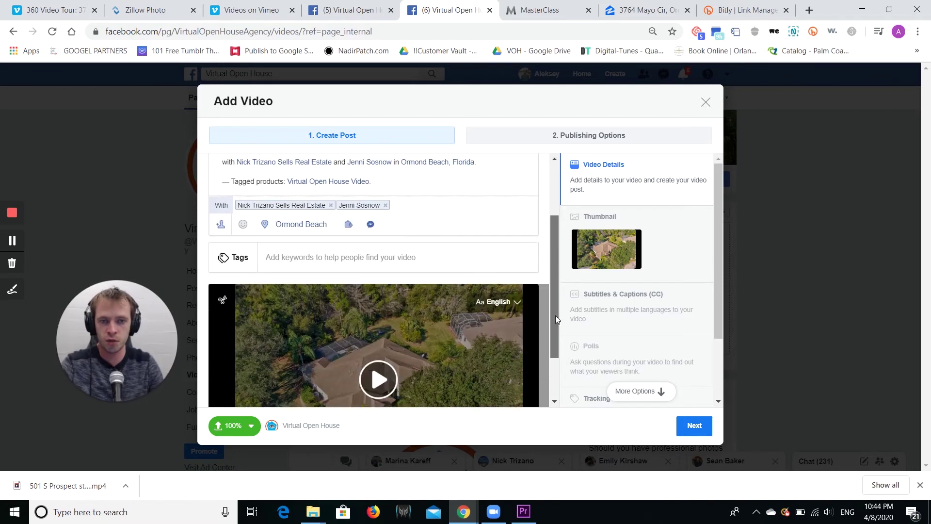
scroll(552, 292, "up", 2)
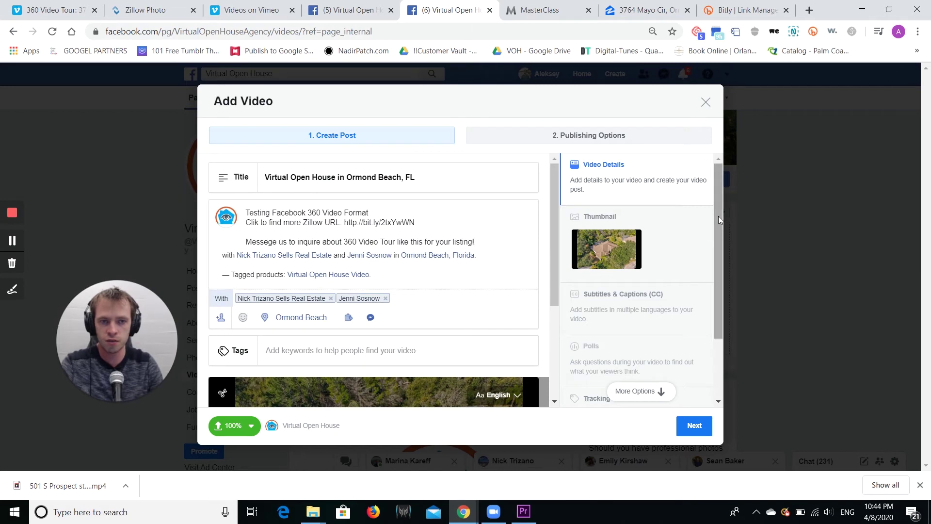
mouse_move(718, 216)
left_mouse_down()
mouse_move(717, 303)
mouse_move(721, 202)
left_mouse_up()
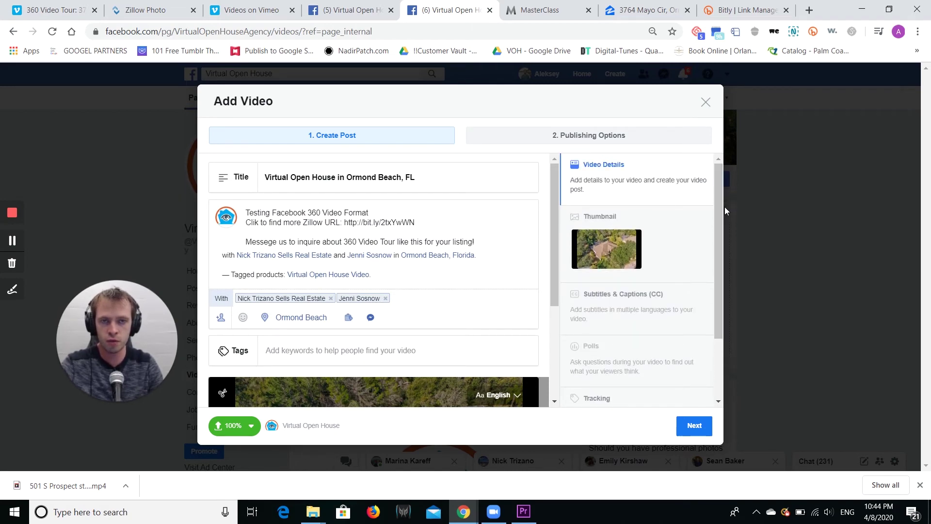
left_click(718, 187)
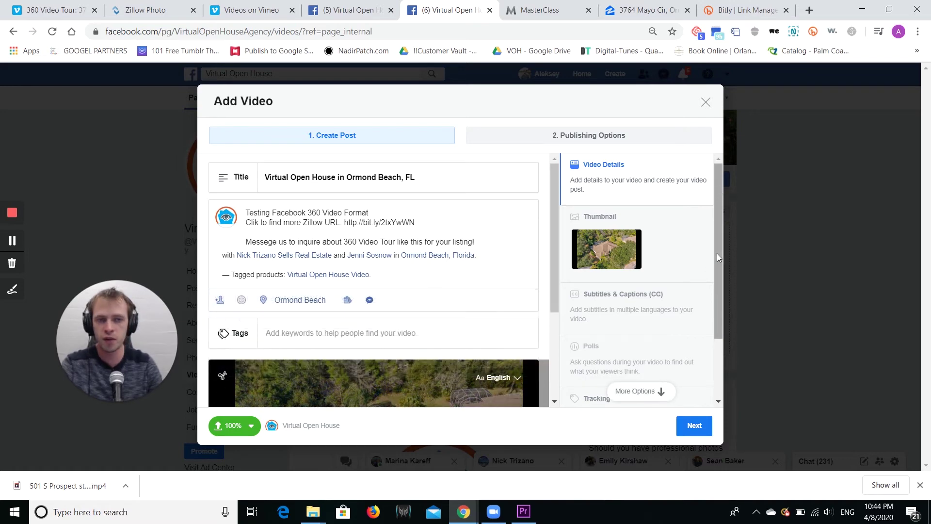
left_click_drag(717, 254, 716, 343)
scroll(718, 343, "up", 2)
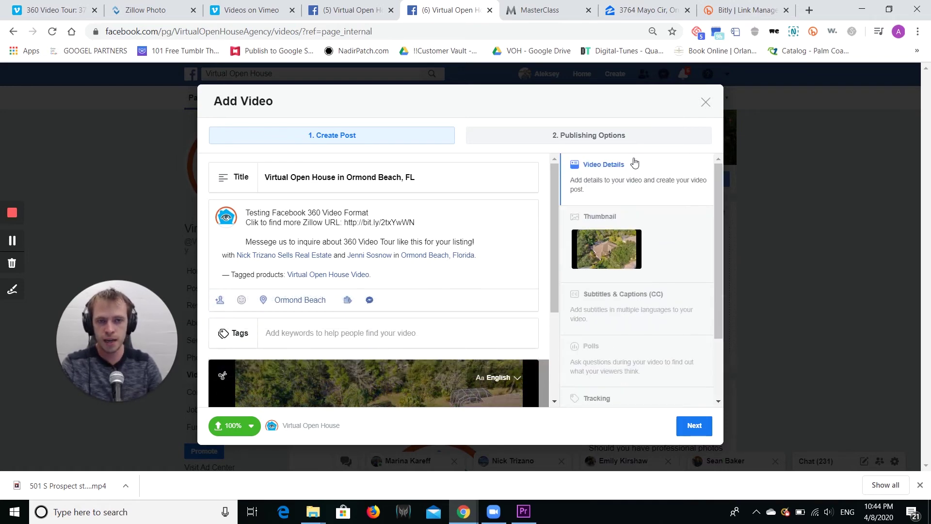
Return to the post details and add the Real Estate Investing video tag
left_click(606, 139)
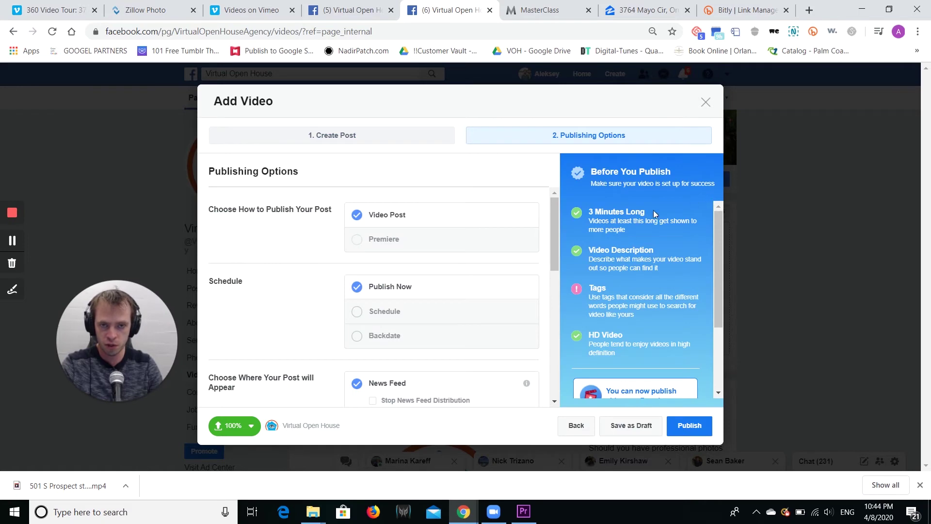
left_click(412, 136)
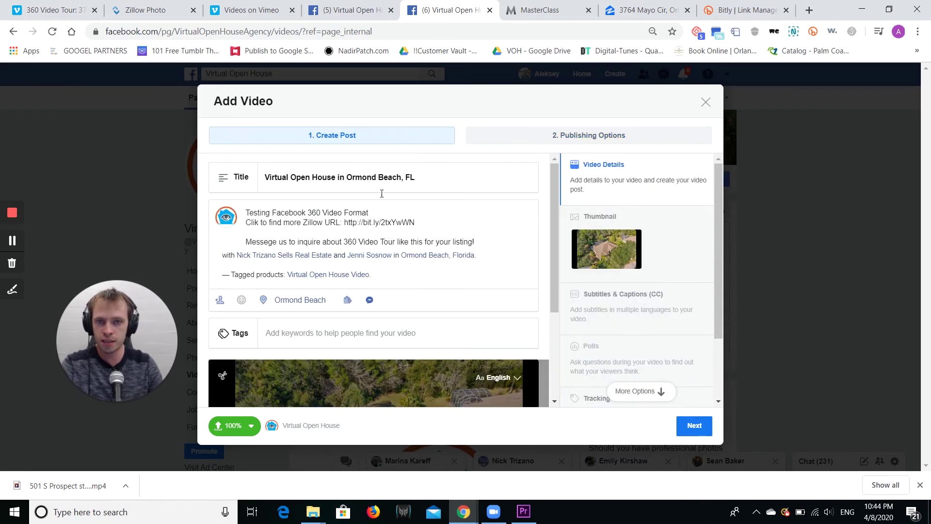
left_click(306, 333)
type("Real ")
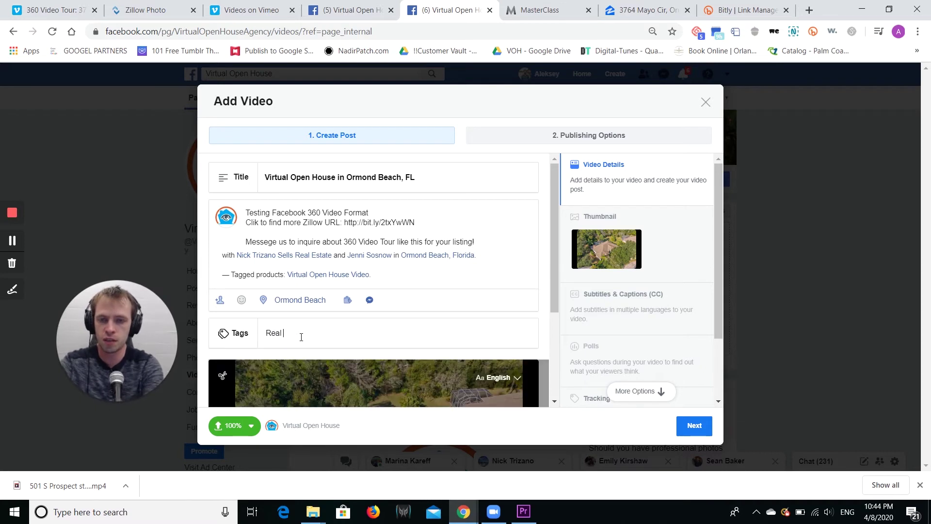
type("Estaet")
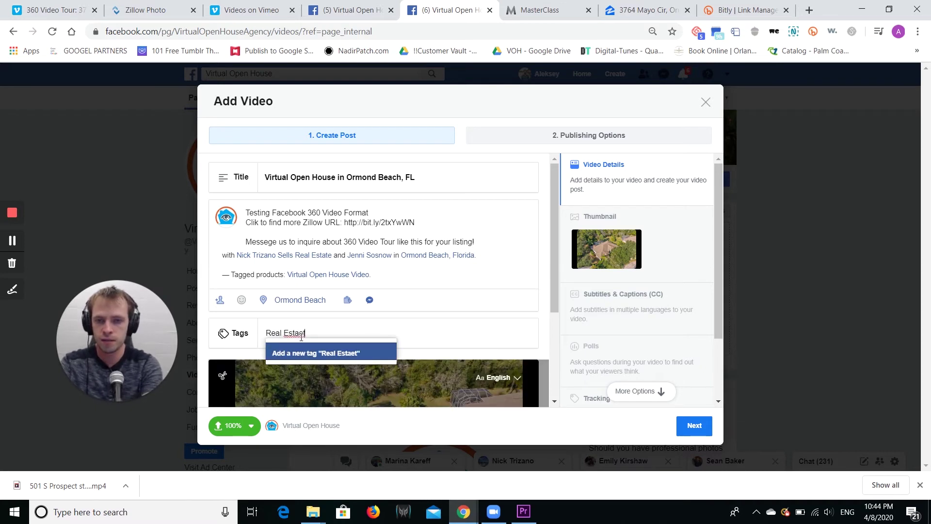
key("BackSpace")
key("BackSpace")
type("t")
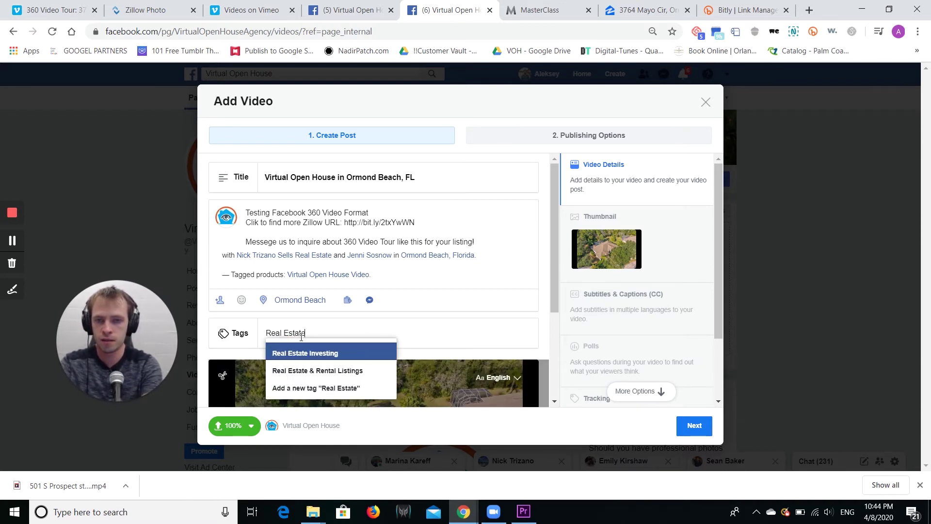
key("Return")
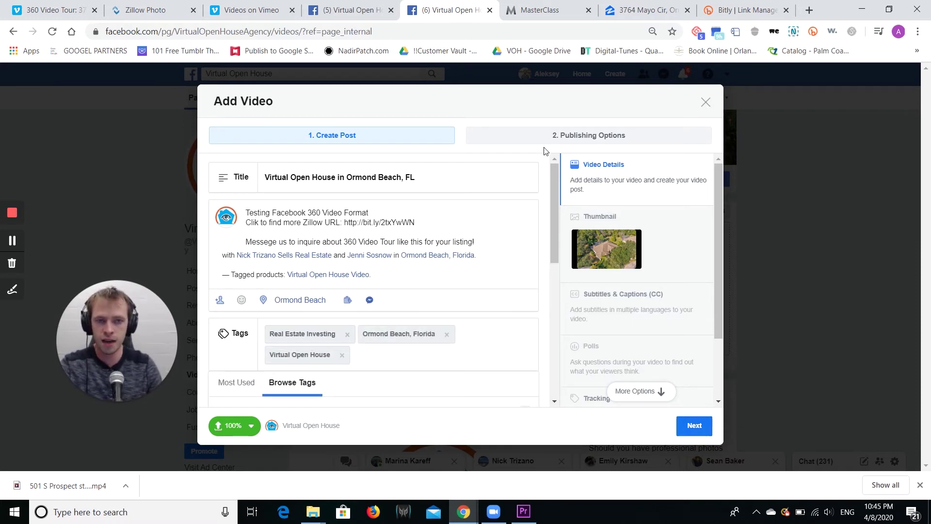
Crosspost the video to the Aleksey Volchek, VolchekDoes.Marketing and VolchekShot.Me pages
left_click(588, 143)
left_click(575, 136)
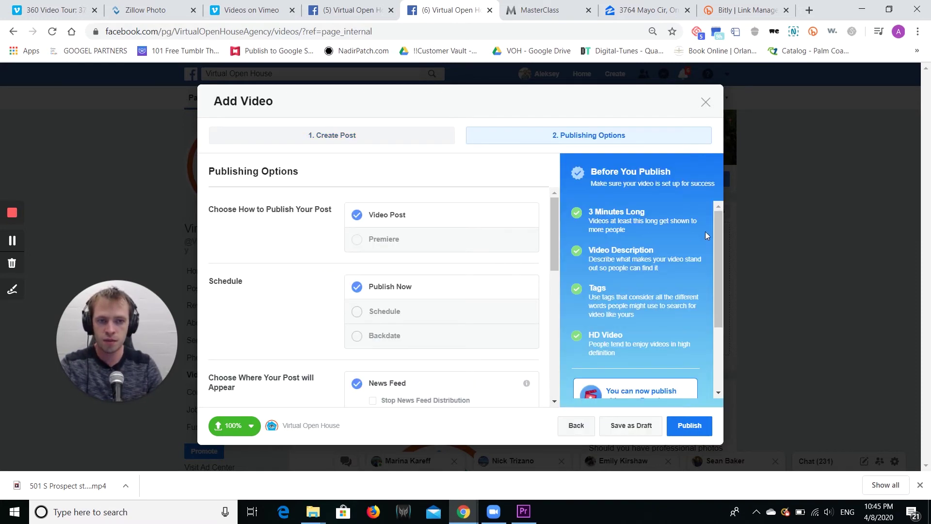
mouse_move(717, 231)
left_mouse_down()
mouse_move(717, 260)
mouse_move(722, 226)
left_mouse_up()
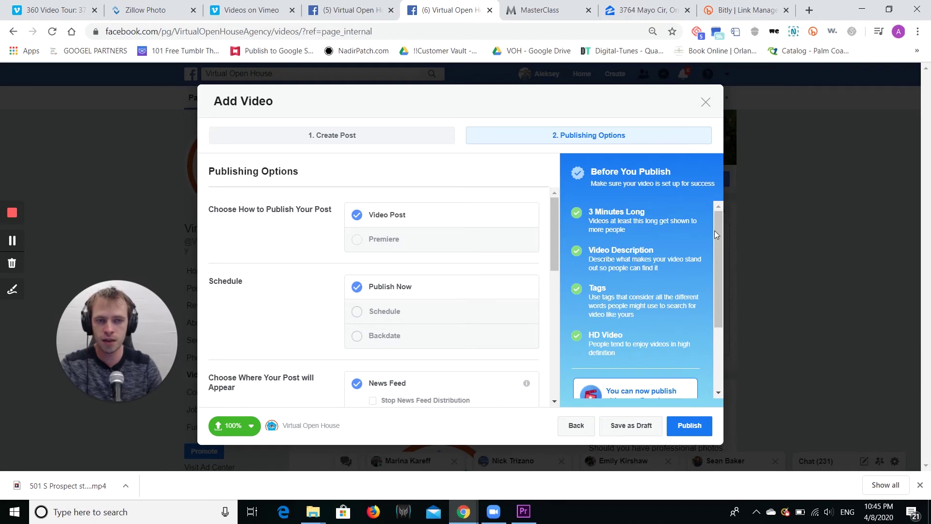
left_click_drag(715, 231, 725, 321)
left_click_drag(726, 288, 608, 235)
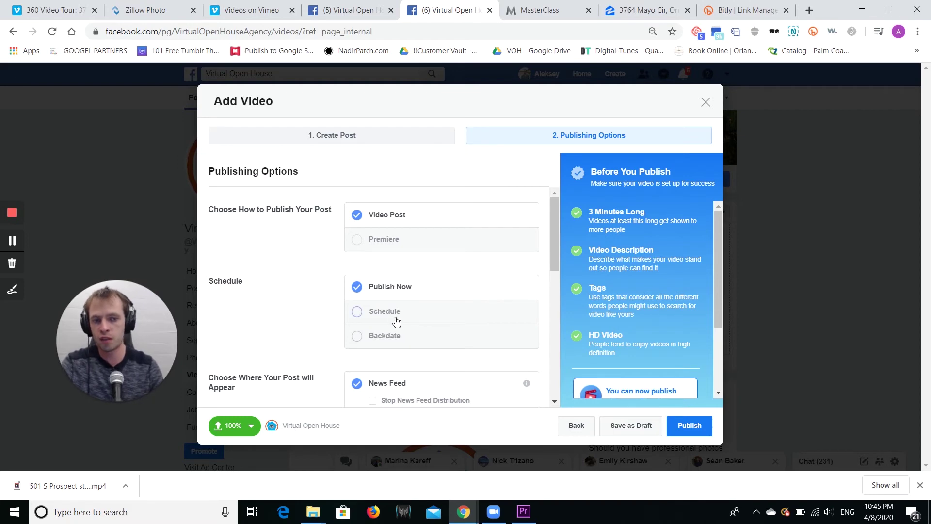
left_click_drag(556, 251, 555, 352)
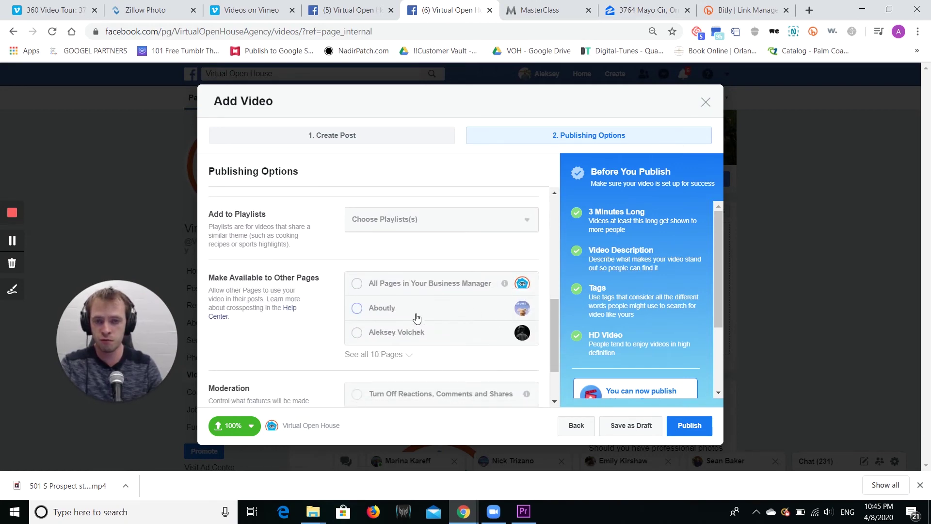
scroll(416, 318, "down", 1)
left_click(409, 294)
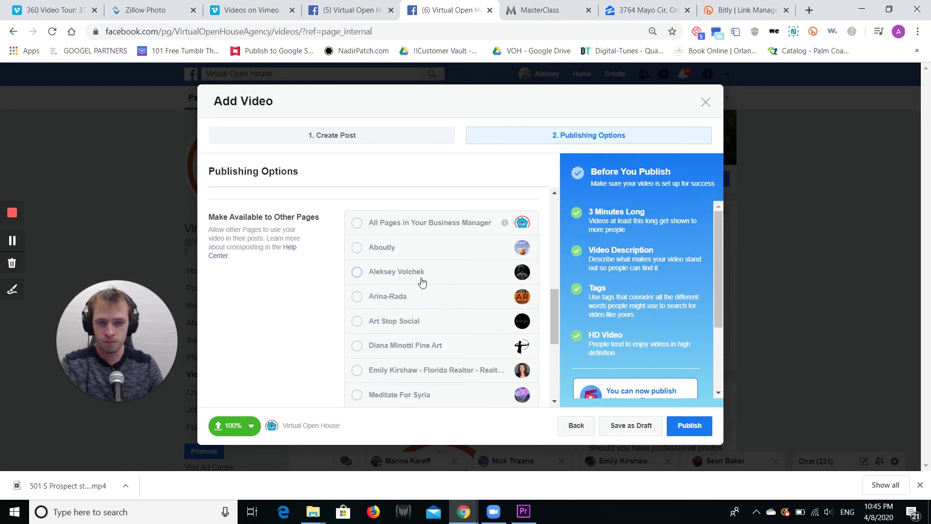
scroll(466, 291, "down", 1)
left_click_drag(557, 328, 556, 307)
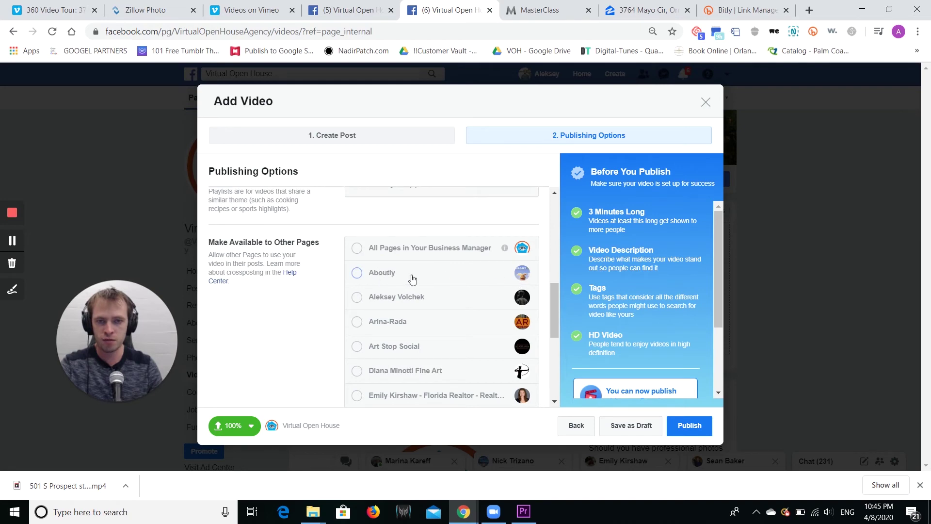
left_click(357, 298)
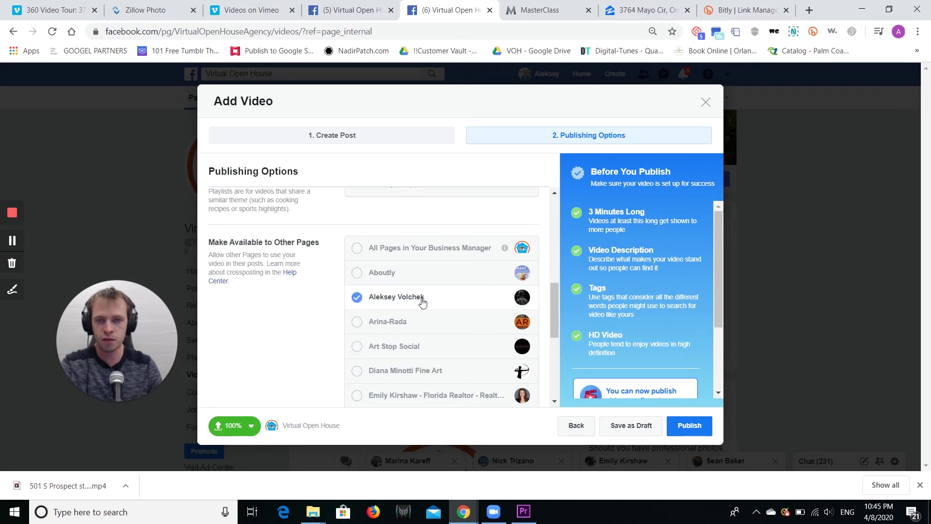
left_click_drag(558, 302, 554, 337)
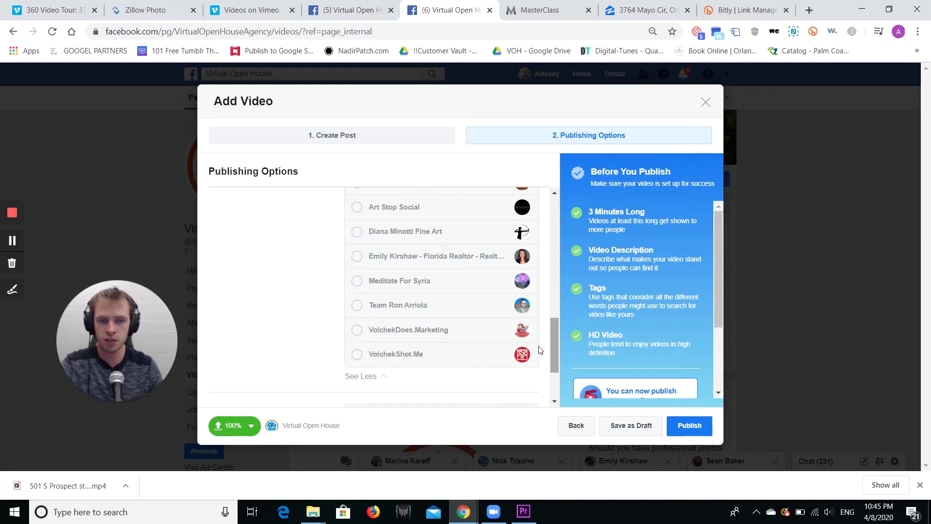
left_click(358, 330)
left_click(357, 354)
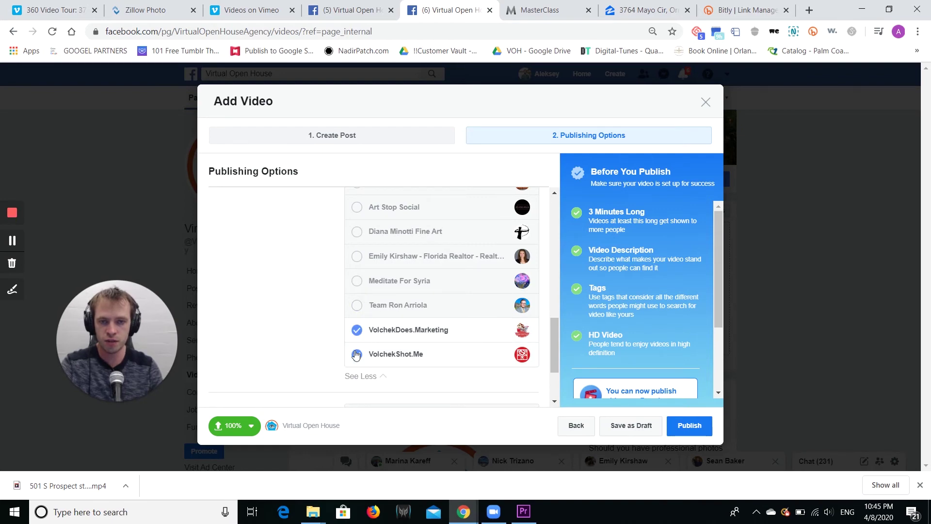
scroll(291, 295, "down", 2)
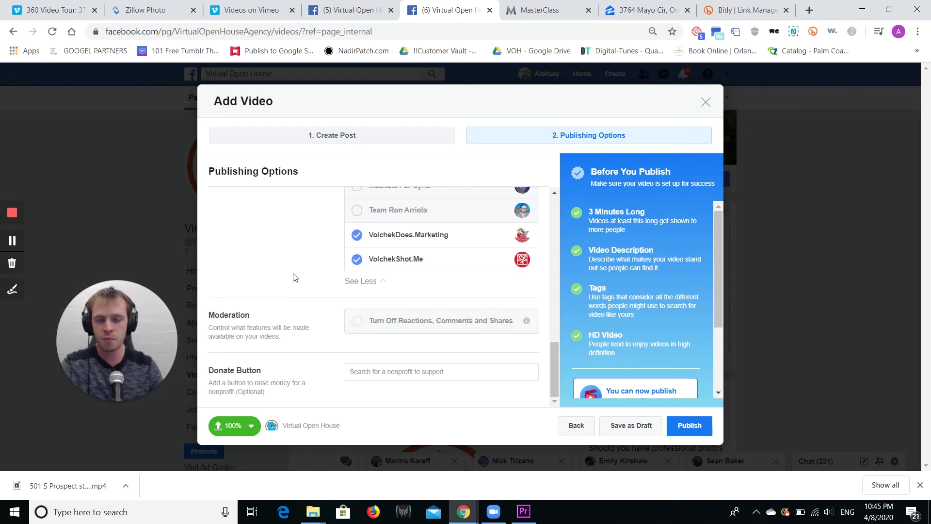
left_click_drag(559, 355, 557, 345)
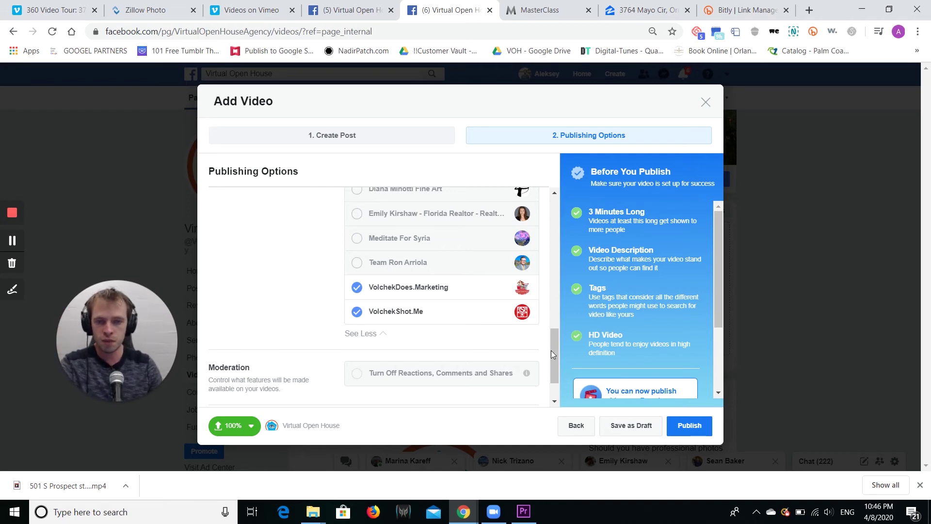
mouse_move(551, 350)
left_mouse_down()
mouse_move(560, 306)
mouse_move(556, 347)
left_mouse_up()
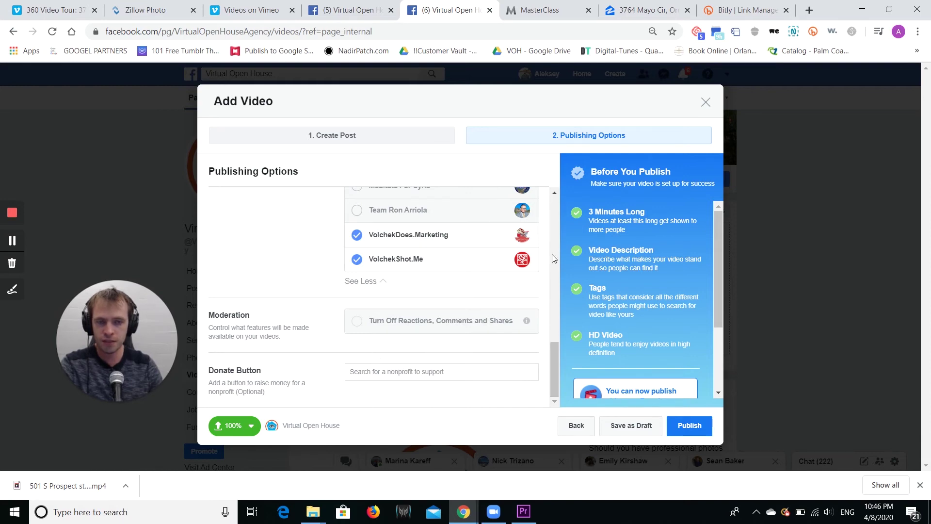
scroll(292, 341, "up", 5)
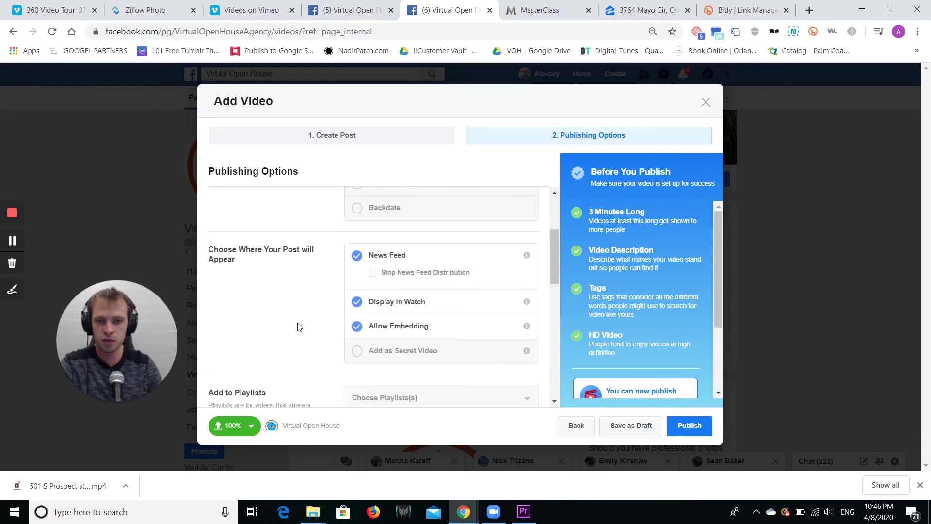
scroll(296, 326, "up", 5)
left_click(359, 137)
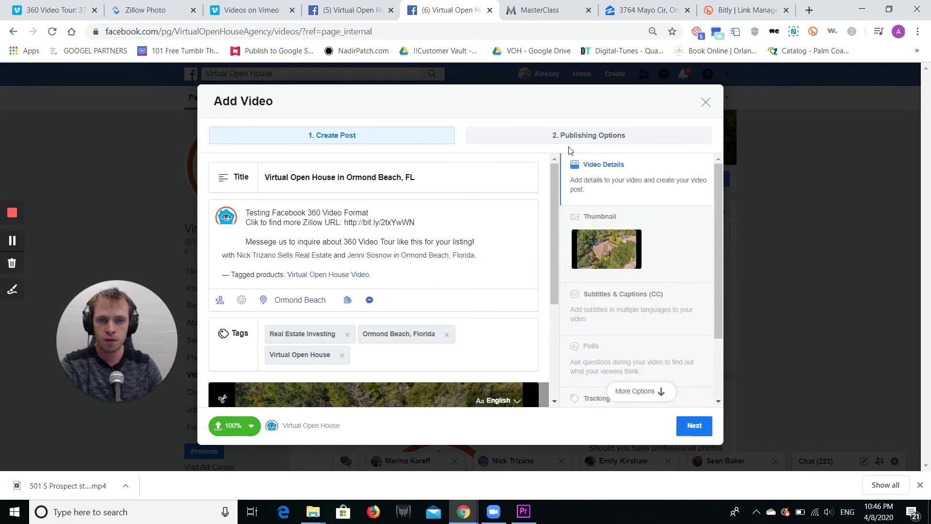
Publish the video post now and close the 'Your video post is processing' notice
left_click(694, 427)
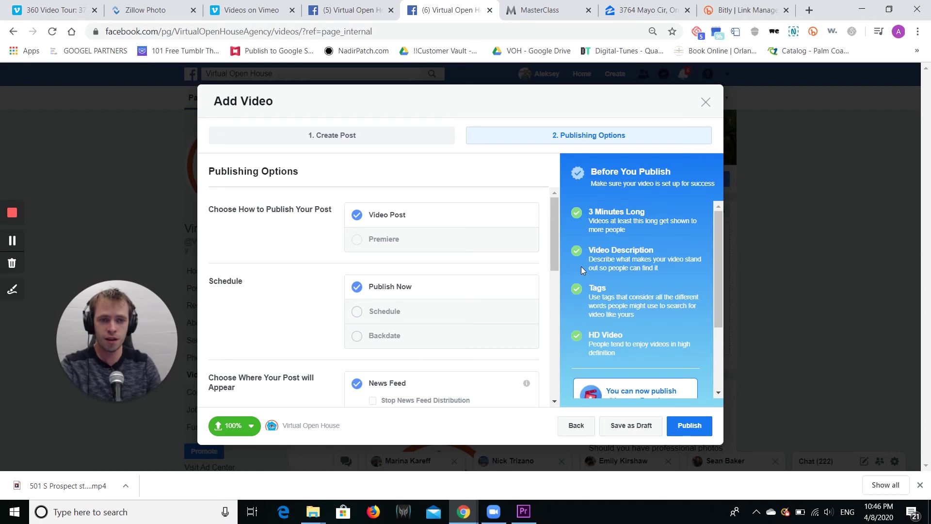
left_click(689, 426)
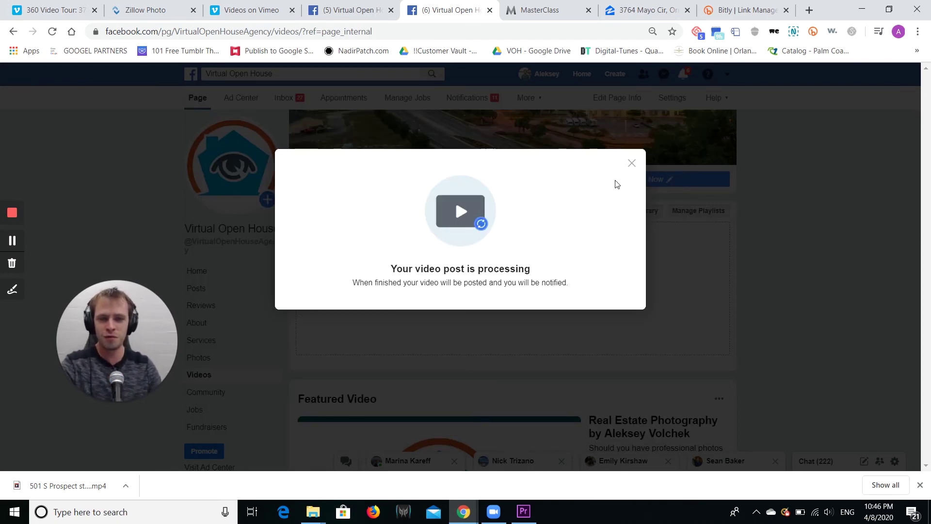
left_click(632, 163)
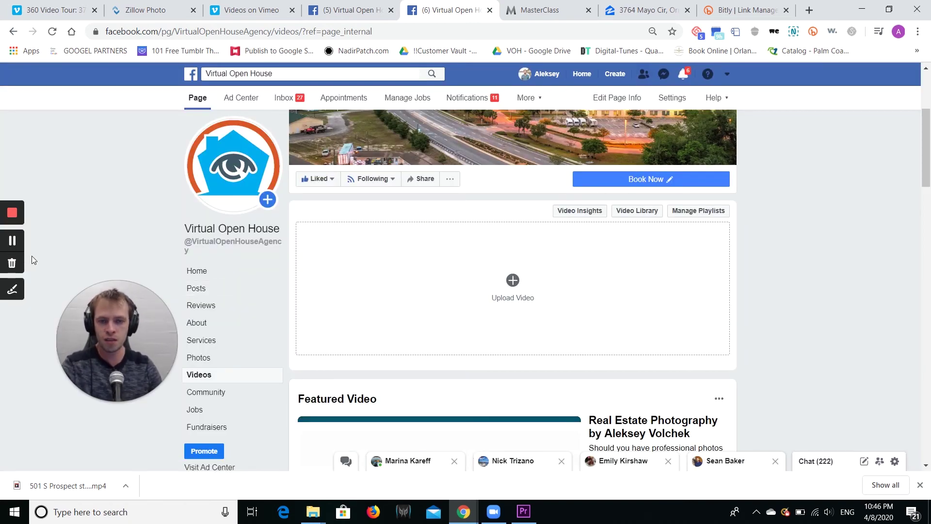
scroll(73, 284, "down", 1)
scroll(116, 305, "down", 1)
scroll(167, 320, "down", 2)
scroll(183, 332, "down", 1)
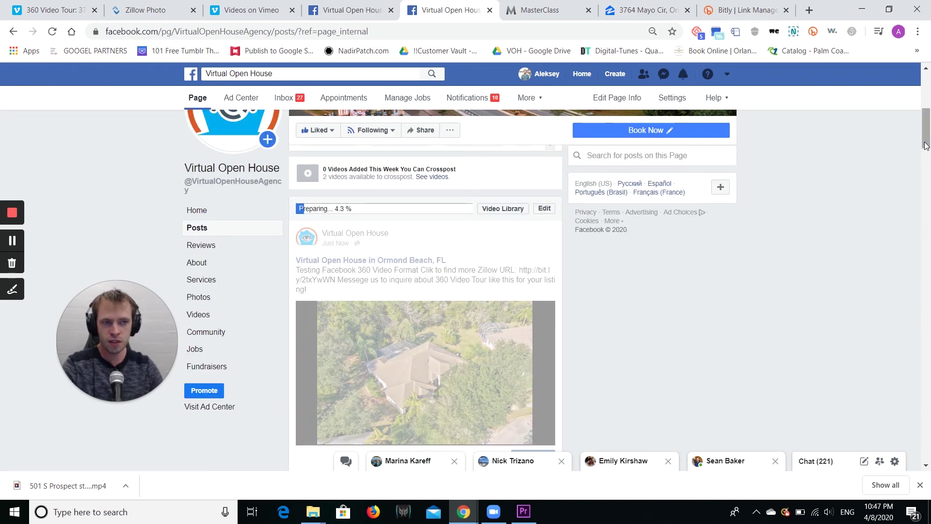
left_click_drag(926, 142, 926, 147)
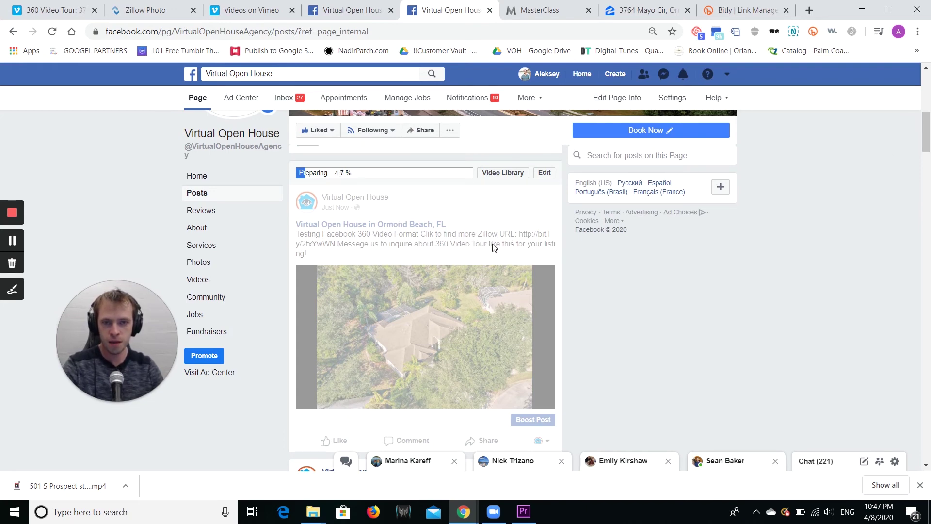
scroll(501, 292, "down", 2)
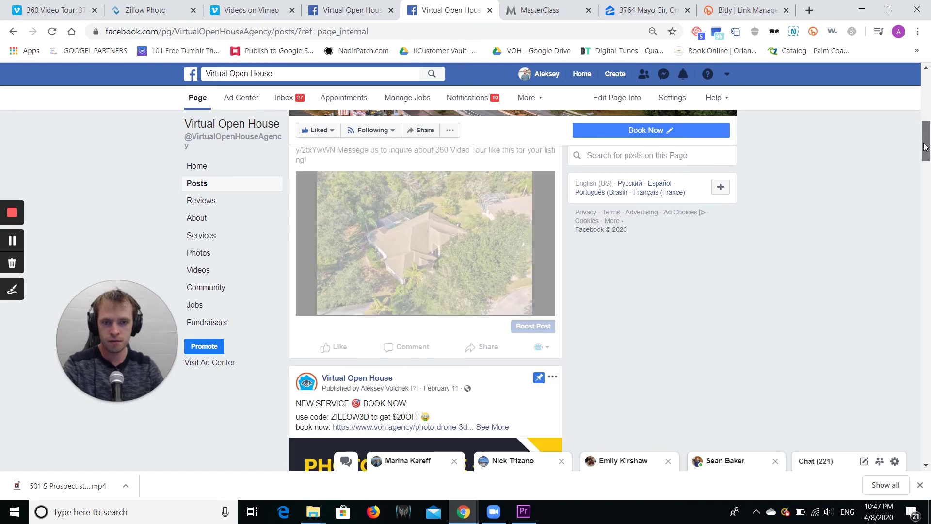
scroll(501, 292, "up", 3)
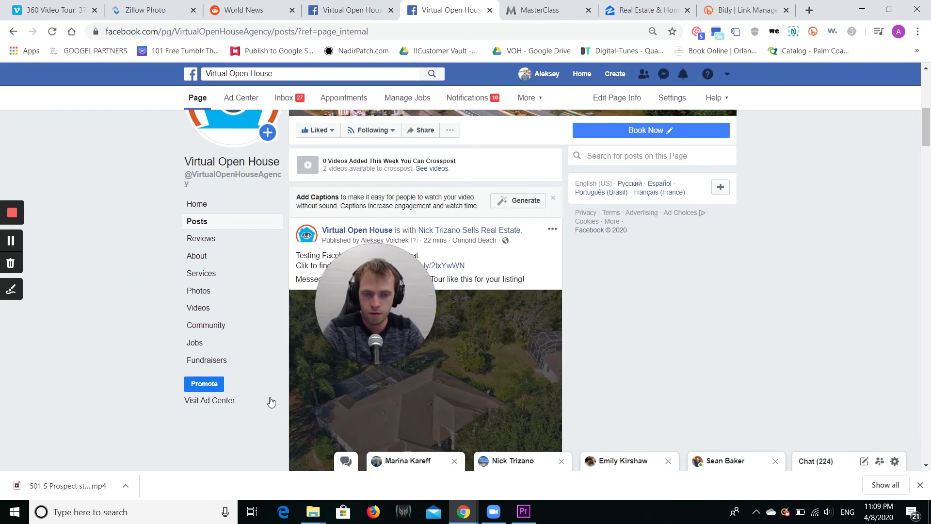
Play the live tour post, panning the 360 view across the house front, and highlight its headline
left_click_drag(404, 312, 128, 304)
scroll(479, 314, "down", 2)
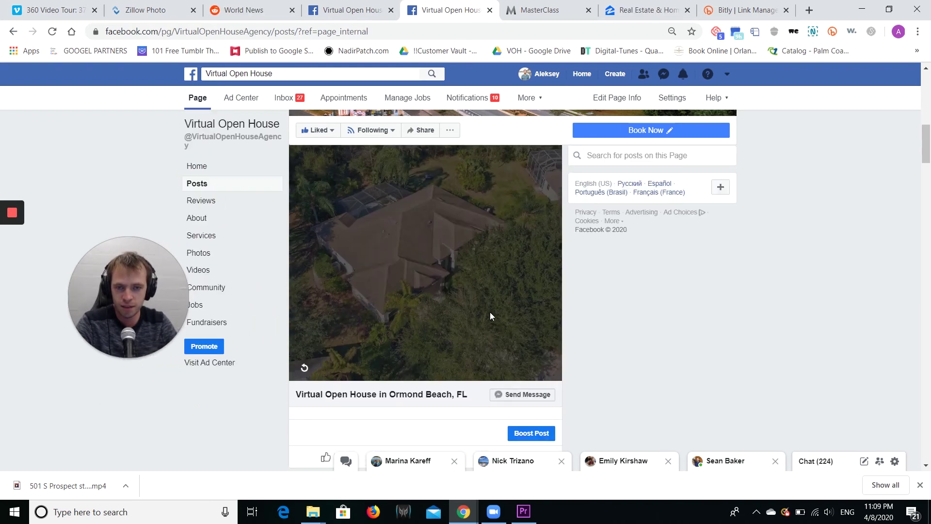
scroll(463, 310, "up", 1)
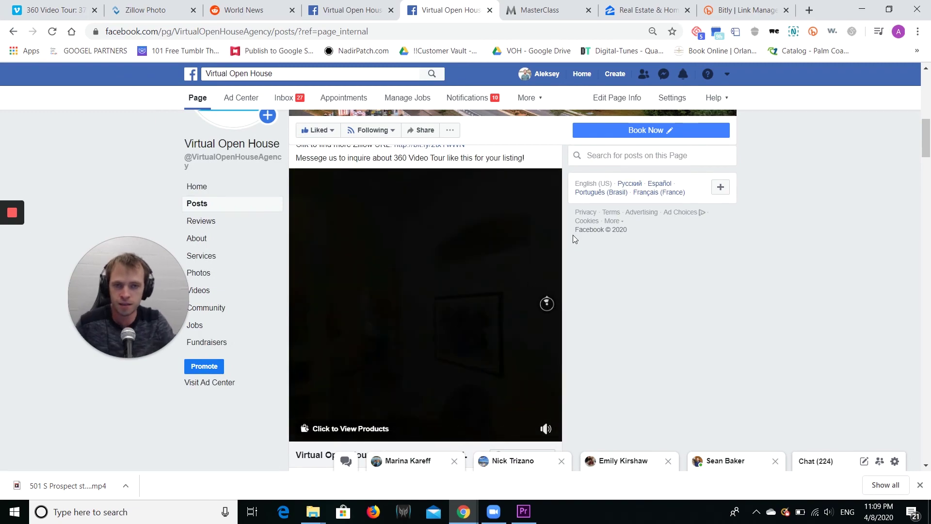
scroll(573, 234, "up", 2)
scroll(560, 270, "down", 1)
scroll(571, 262, "down", 1)
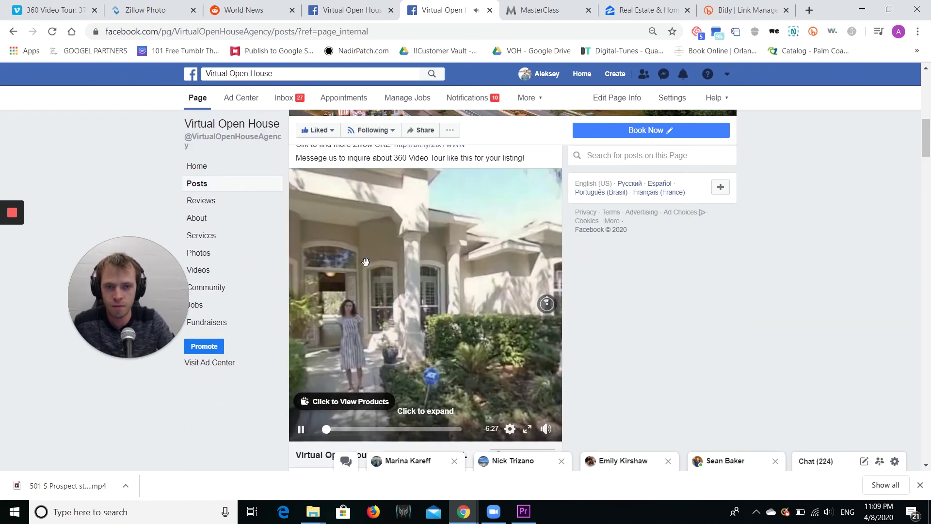
left_click_drag(371, 276, 504, 287)
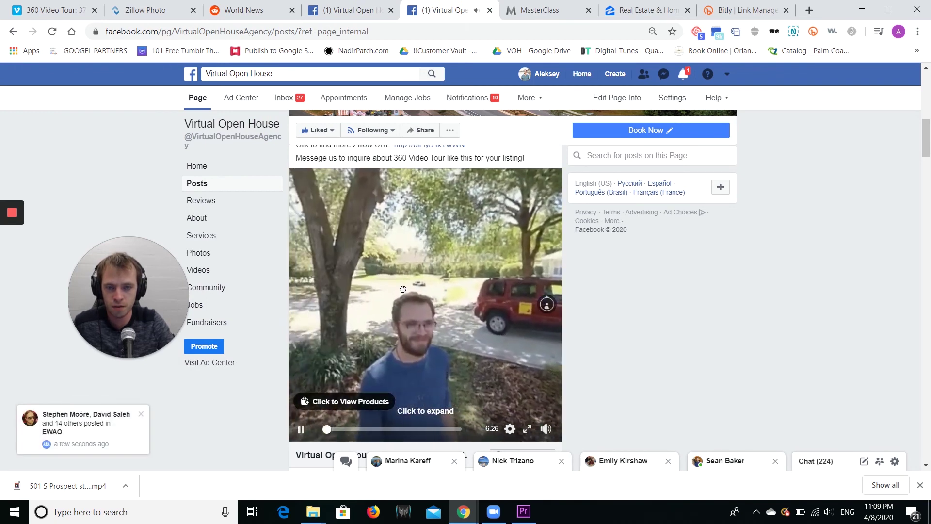
scroll(568, 290, "down", 2)
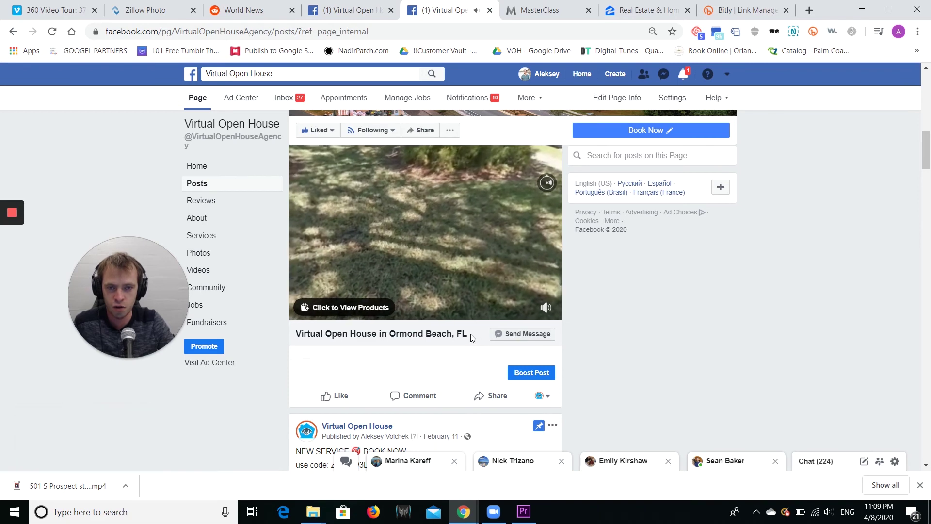
left_click_drag(468, 333, 294, 334)
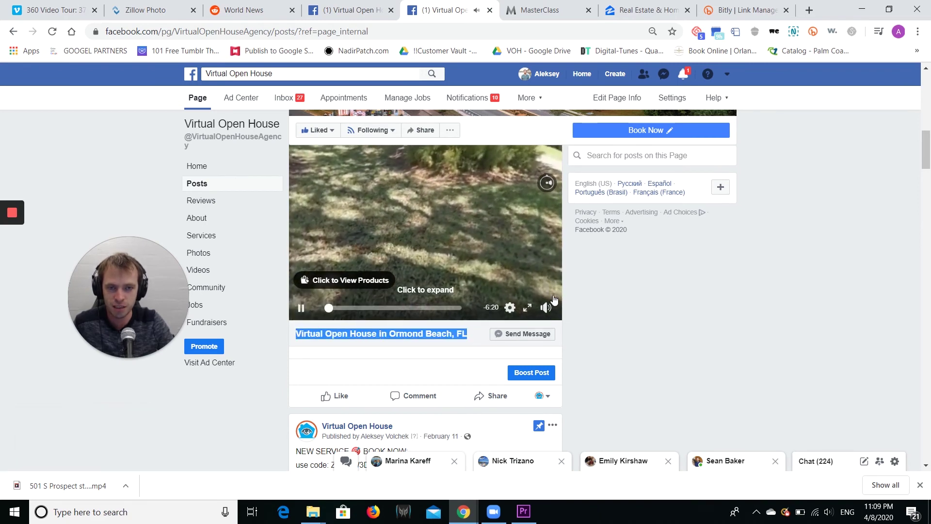
scroll(573, 290, "up", 3)
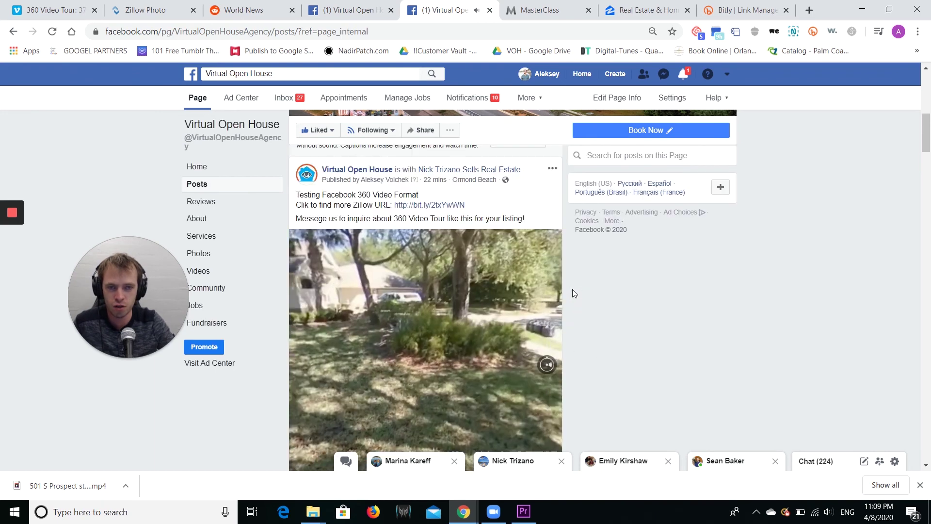
scroll(572, 289, "up", 1)
Edit the post to retitle the video 'Host a Virtual Open House℠ like this one!' and save
left_click(553, 229)
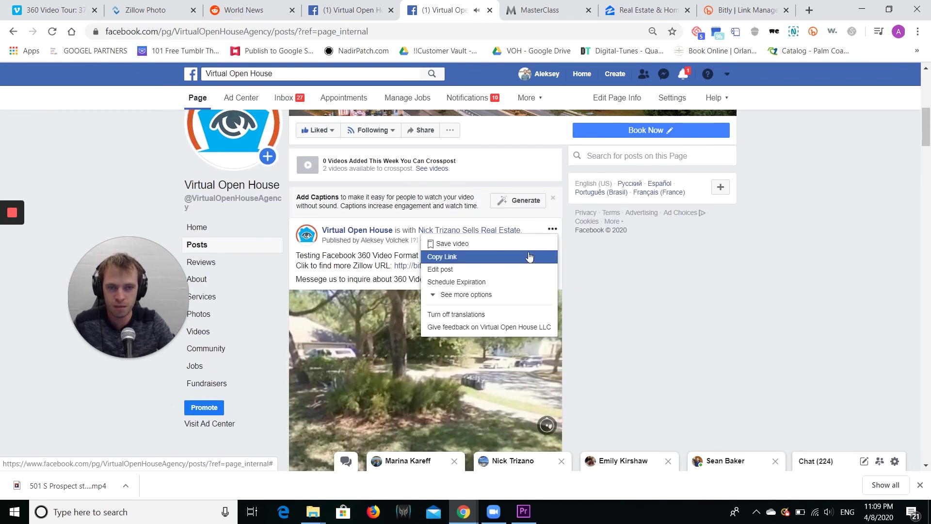
left_click(520, 257)
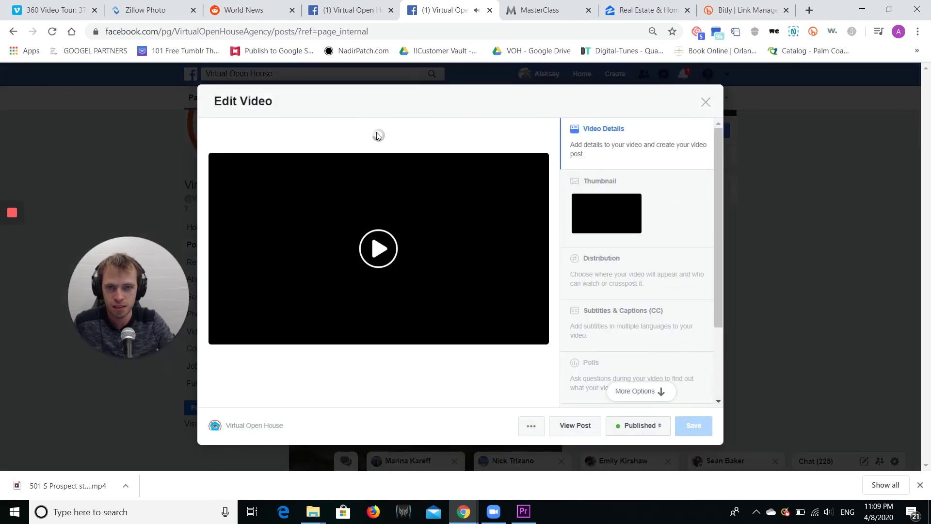
left_click_drag(420, 141, 234, 139)
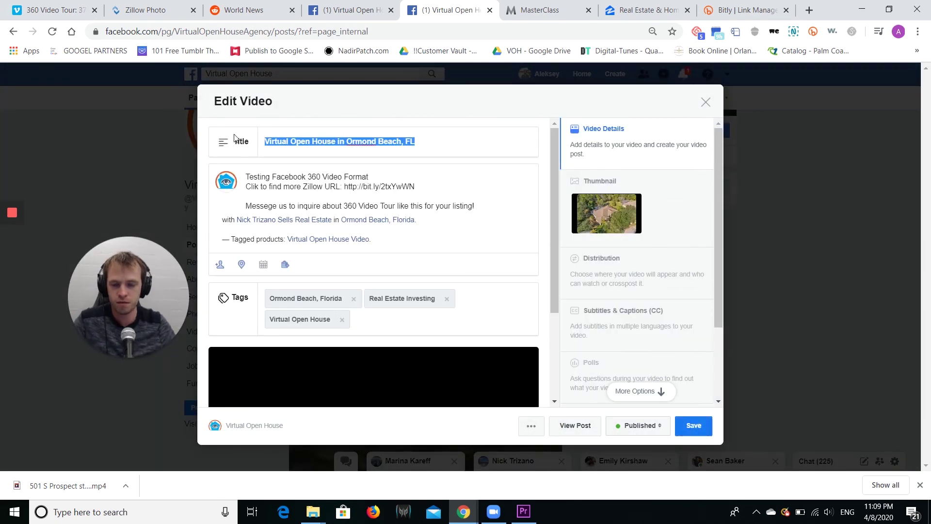
type("Host a Virtual Open House℠ like this one!")
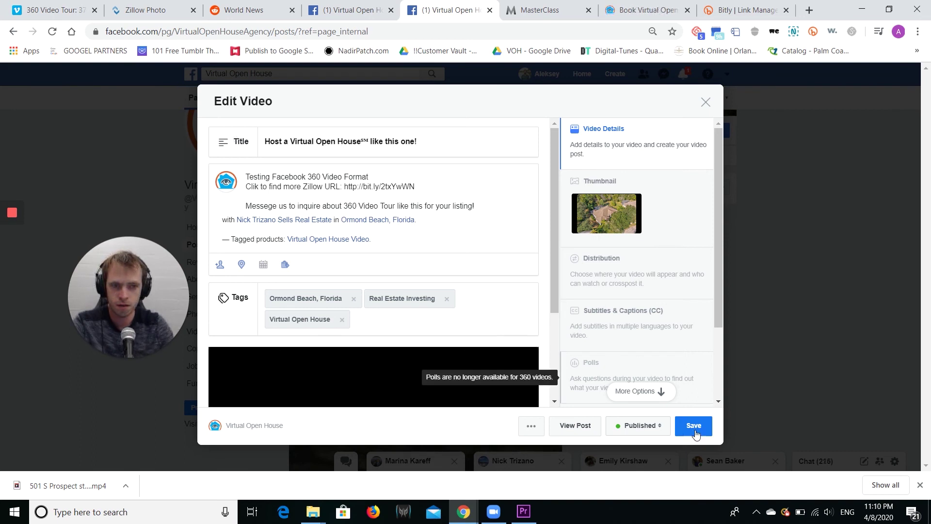
left_click(693, 426)
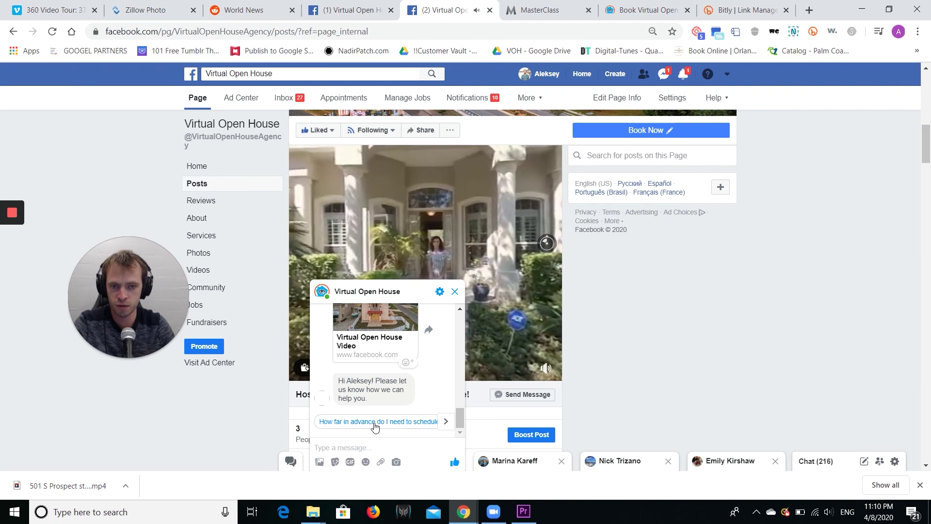
Send the suggested scheduling question in Messenger, close the chat, and open the video's watch page
left_click(379, 422)
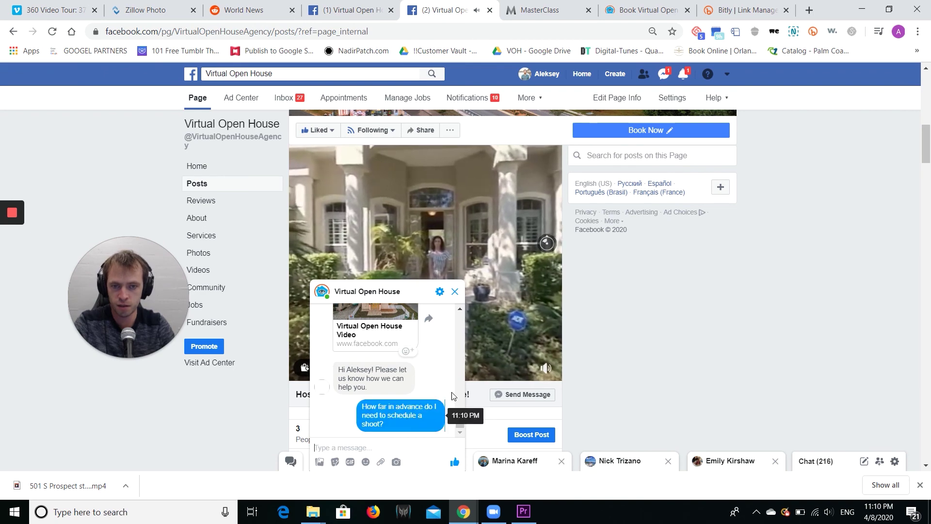
left_click(456, 292)
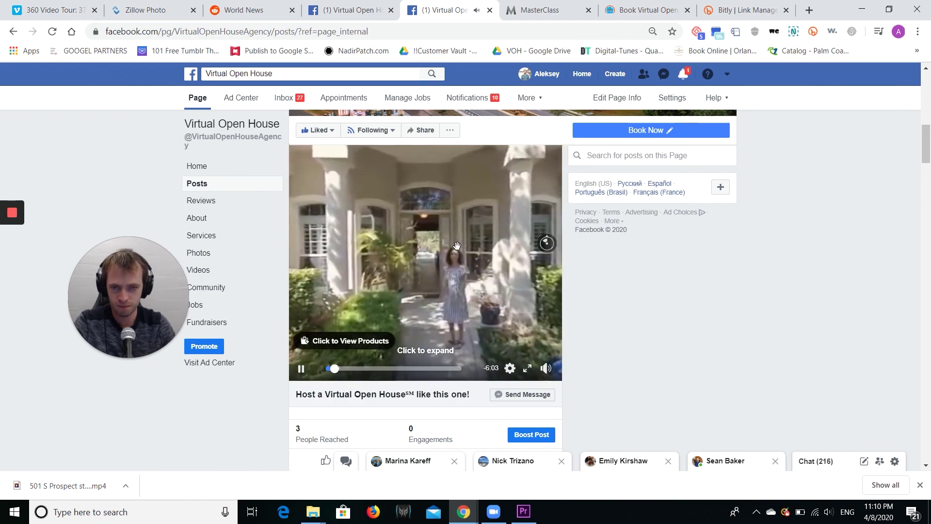
left_click(374, 344)
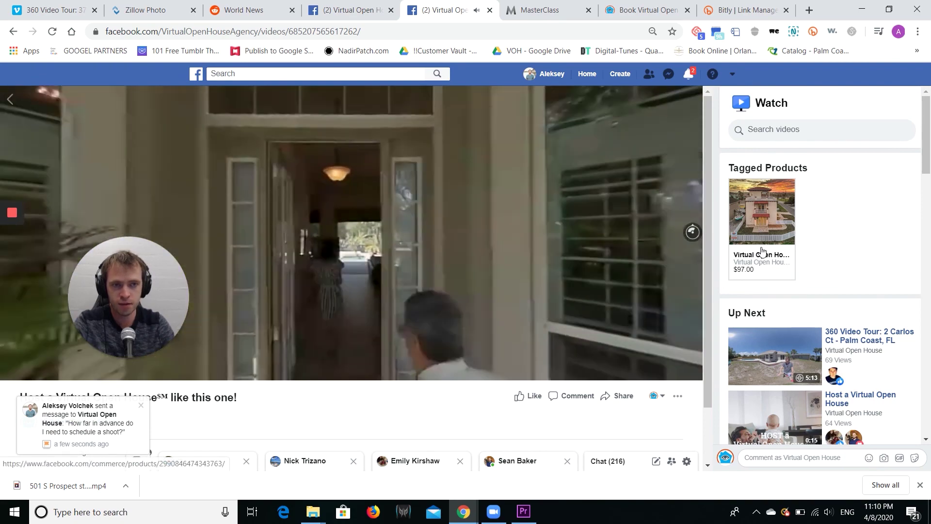
Open the tagged Virtual Open House Video product's website, then close the product details
left_click(767, 258)
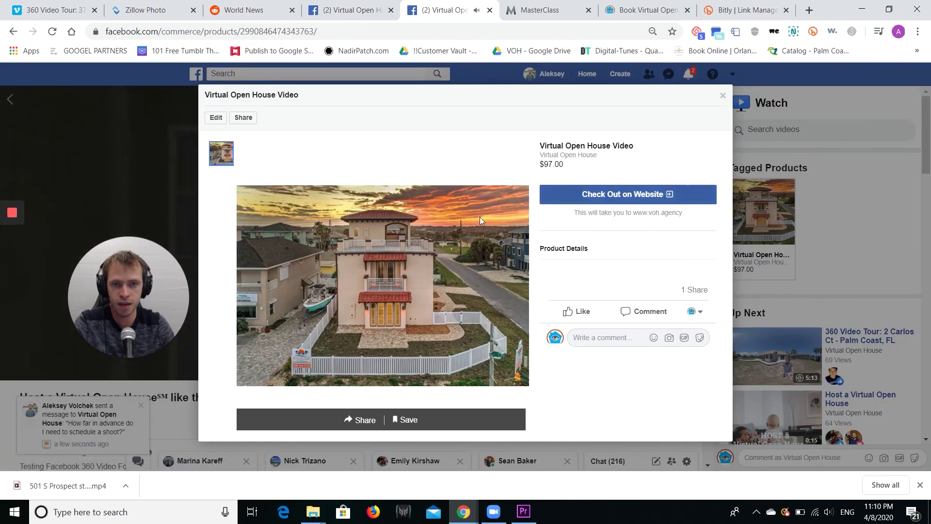
left_click(636, 195)
left_click(415, 12)
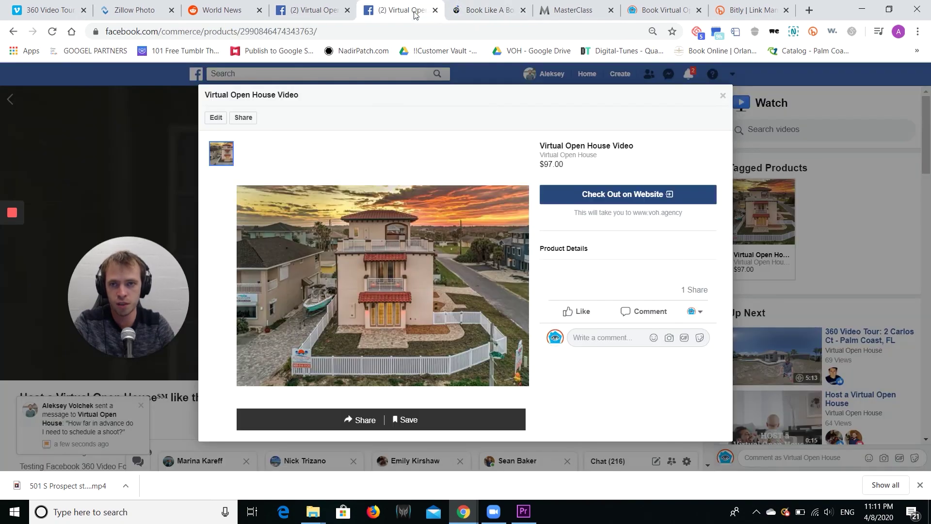
left_click(724, 97)
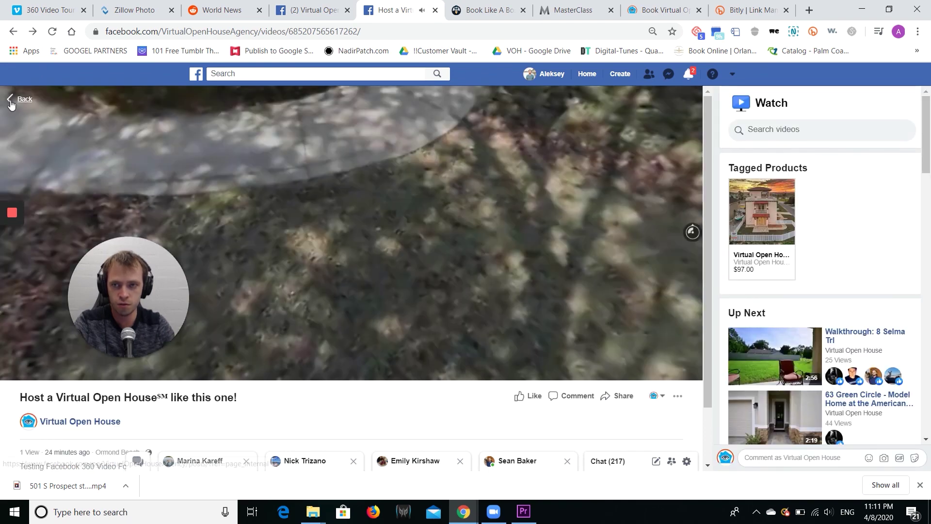
Tilt the 360 tour view toward the driveway on the video's watch page
left_click_drag(85, 127, 331, 193)
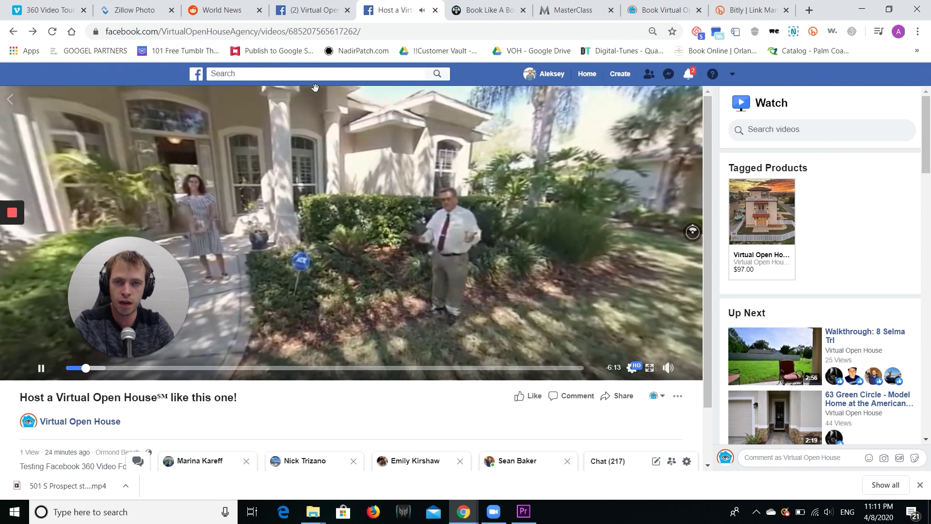
left_click(332, 15)
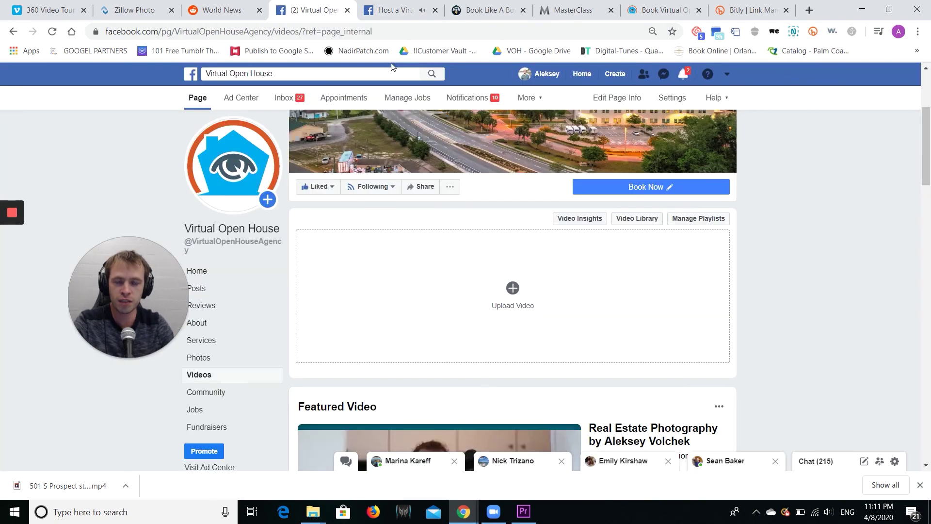
left_click(399, 16)
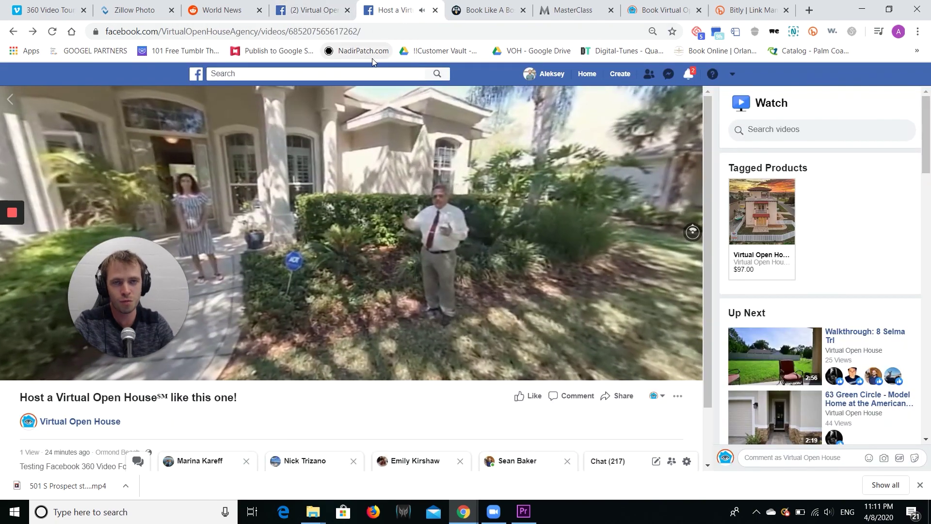